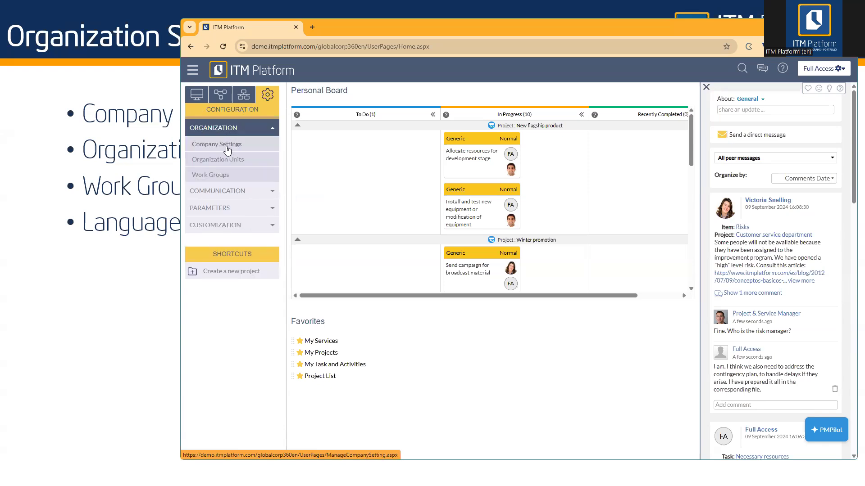
Step: Open Company Settings, close the social feed, and review the general company information, financial units and account preferences
click(225, 145)
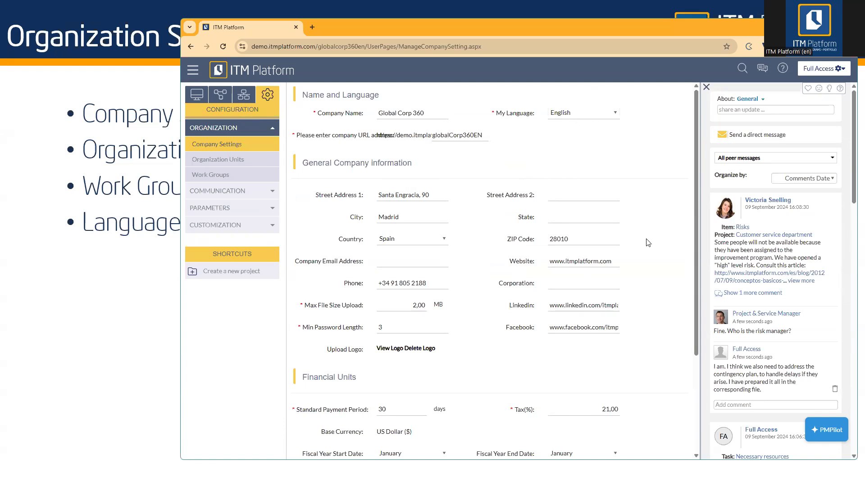
scroll(648, 257, down, 1)
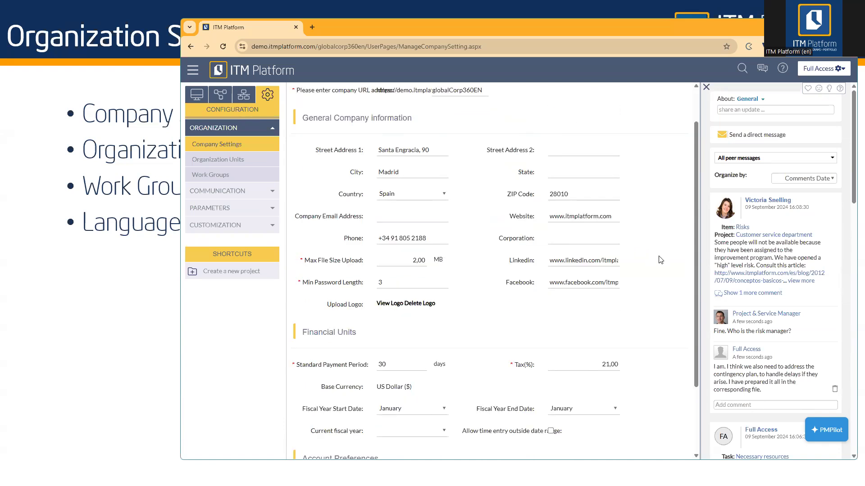
scroll(660, 260, down, 2)
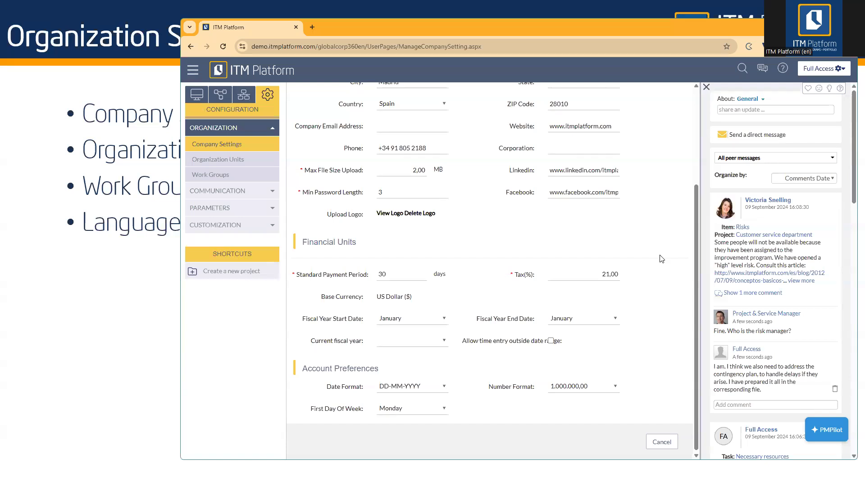
click(705, 87)
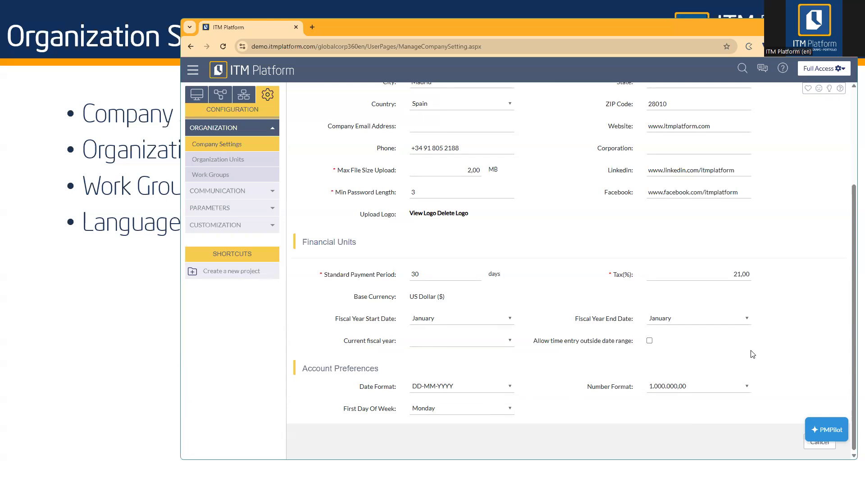
scroll(762, 348, up, 1)
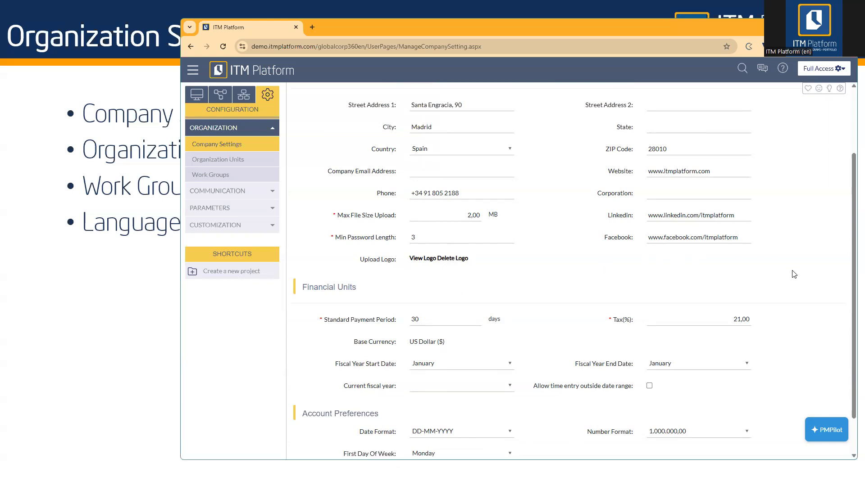
scroll(803, 290, up, 2)
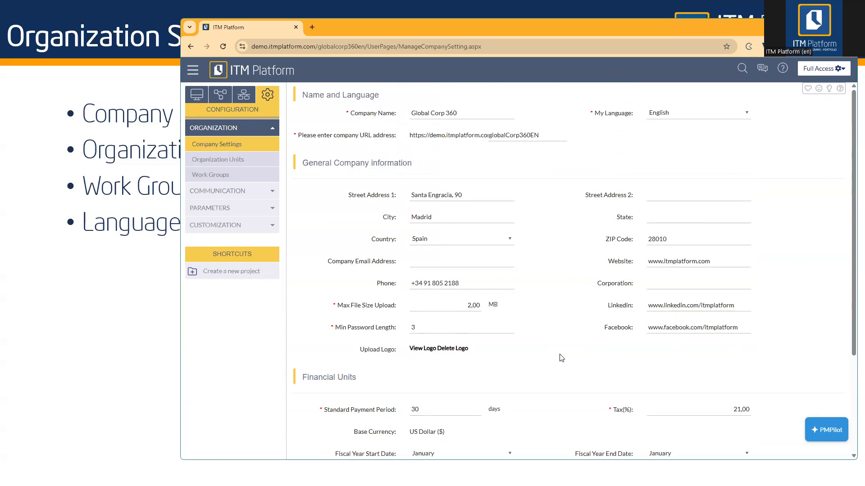
scroll(562, 358, down, 2)
scroll(561, 358, down, 1)
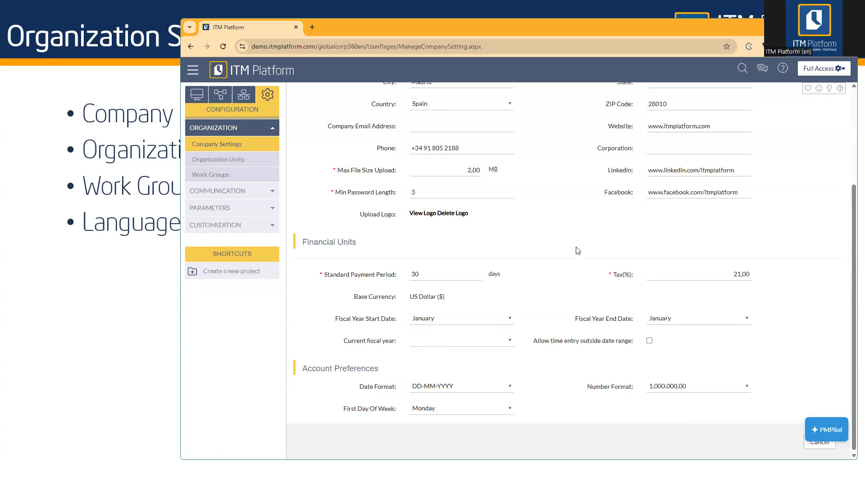
Step: View the list of organization units and the same units in the Organization Tree View
click(246, 165)
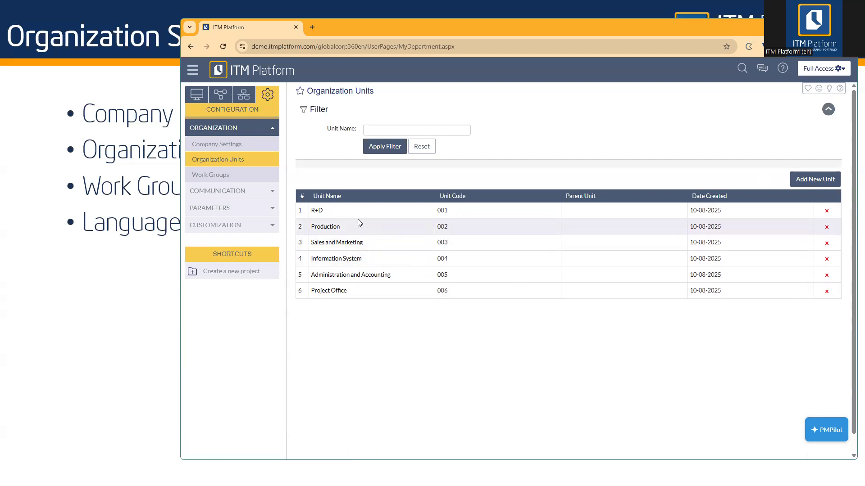
click(223, 98)
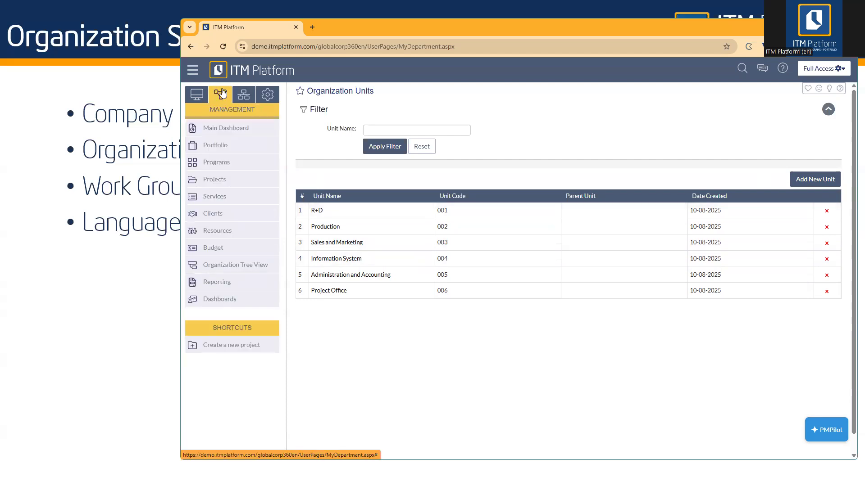
click(228, 268)
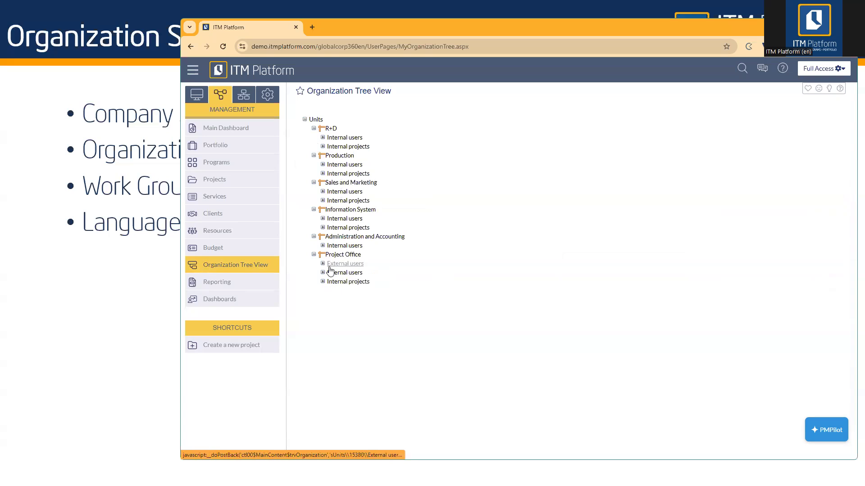
Step: Return to the organization configuration and view the list of work groups
click(267, 94)
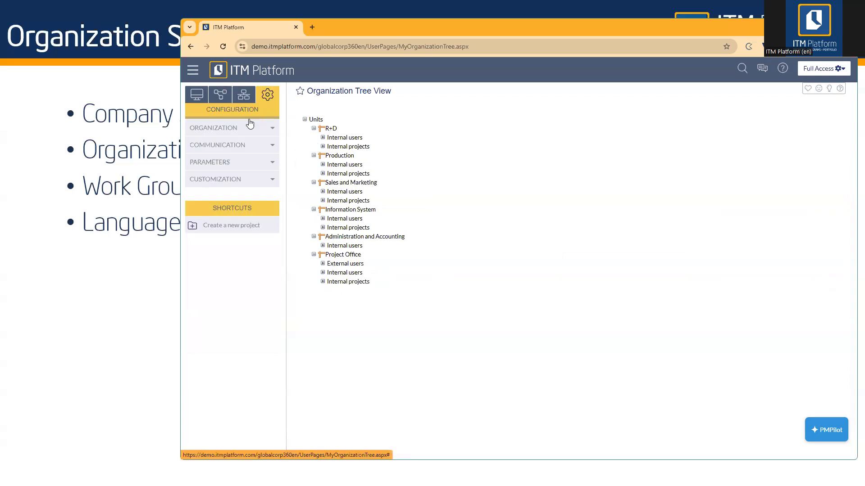
click(238, 128)
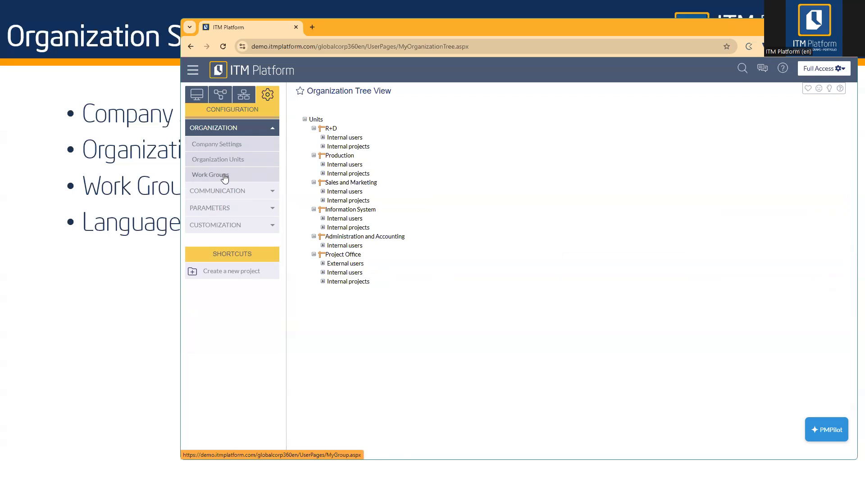
click(224, 176)
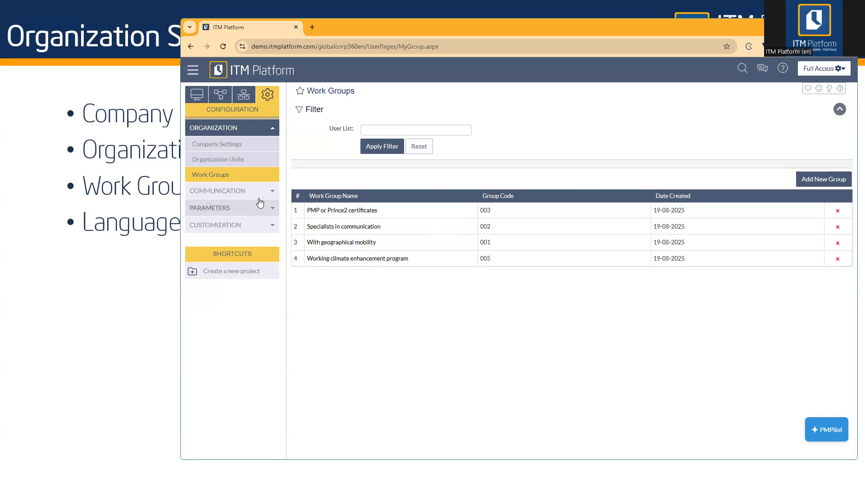
Step: Open the communication settings and the Multi Language page to view the languages available for the account
click(233, 192)
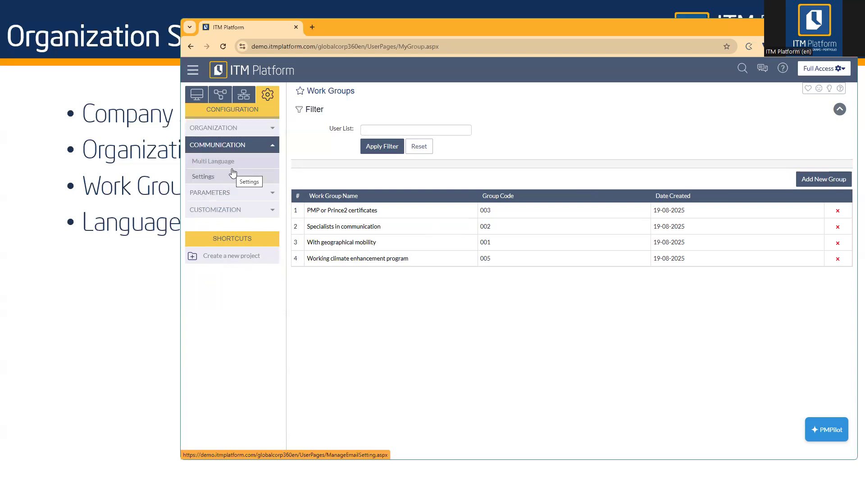
click(210, 177)
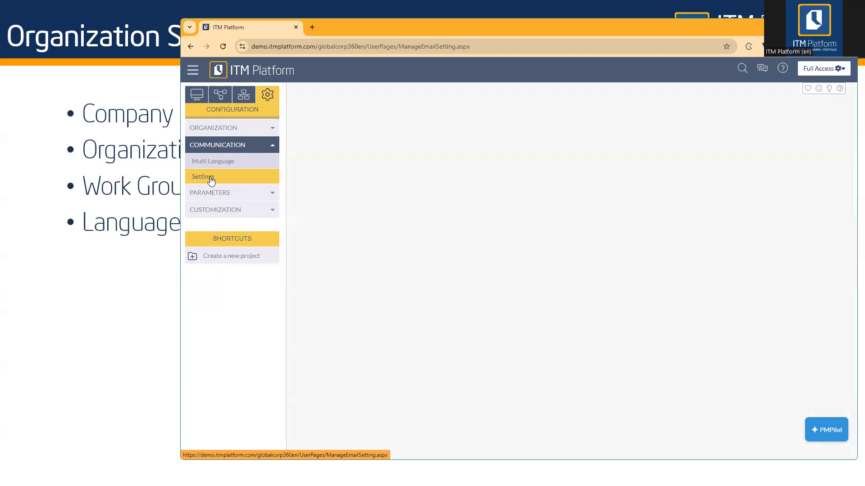
click(212, 163)
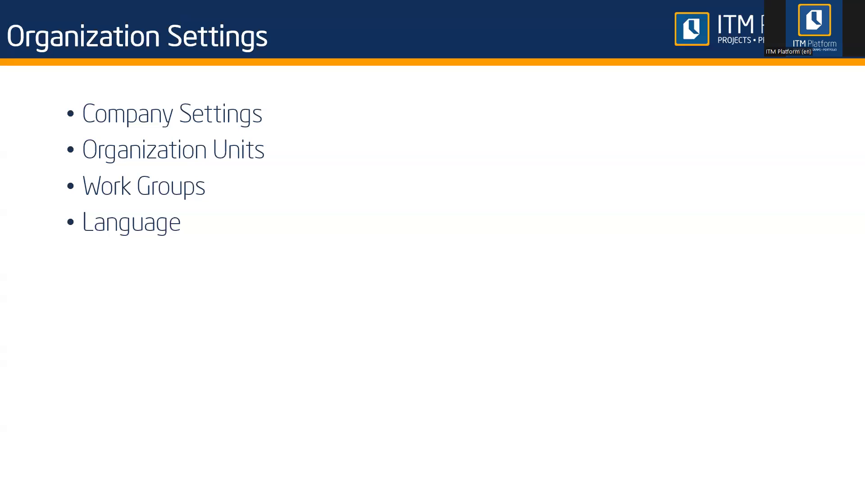
key(Right)
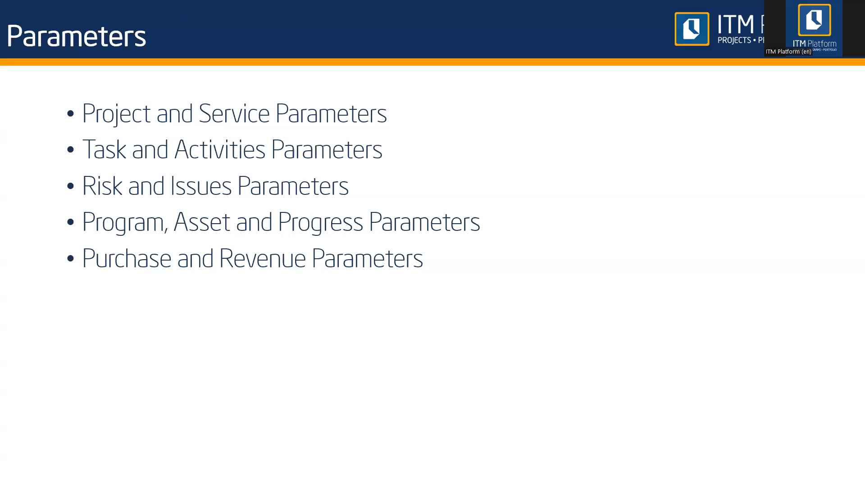
Step: Switch back to ITM Platform and review the project priorities and the project statuses with their possible status flows
key(alt+Tab)
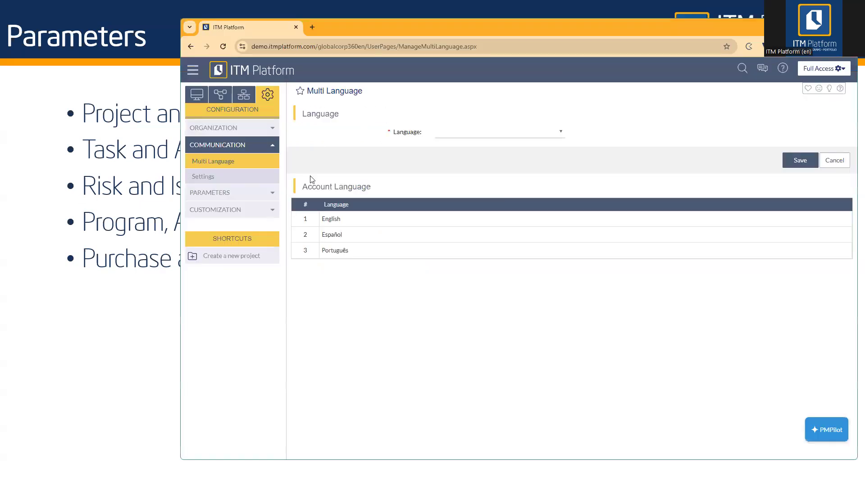
click(217, 192)
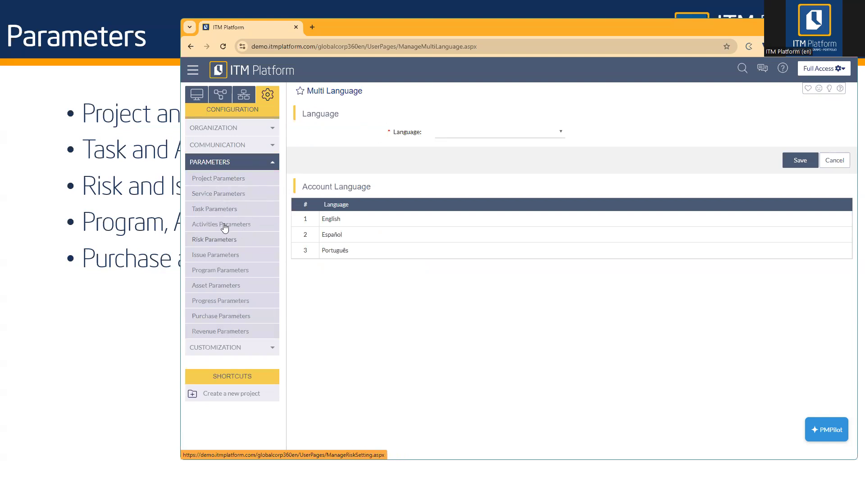
click(230, 179)
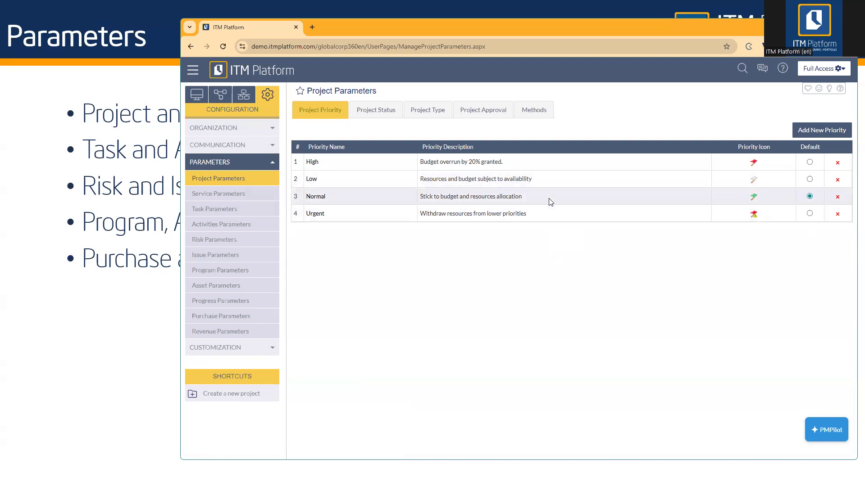
click(399, 117)
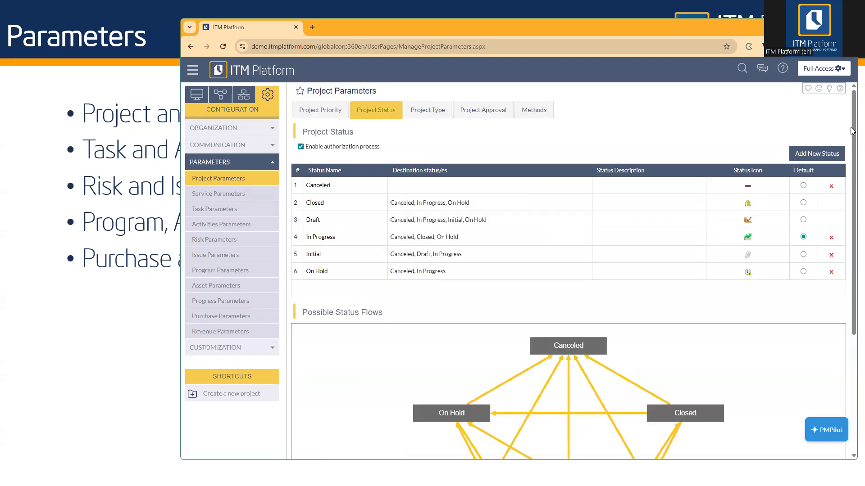
drag(852, 133, 851, 251)
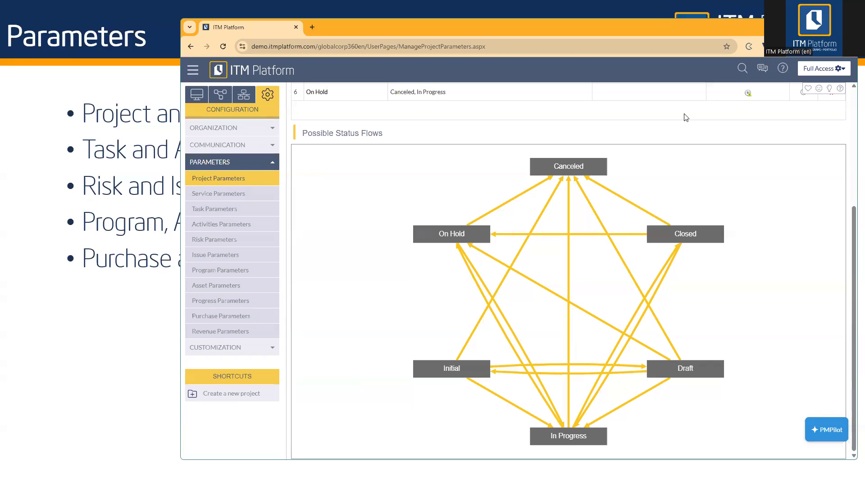
drag(851, 245, 851, 146)
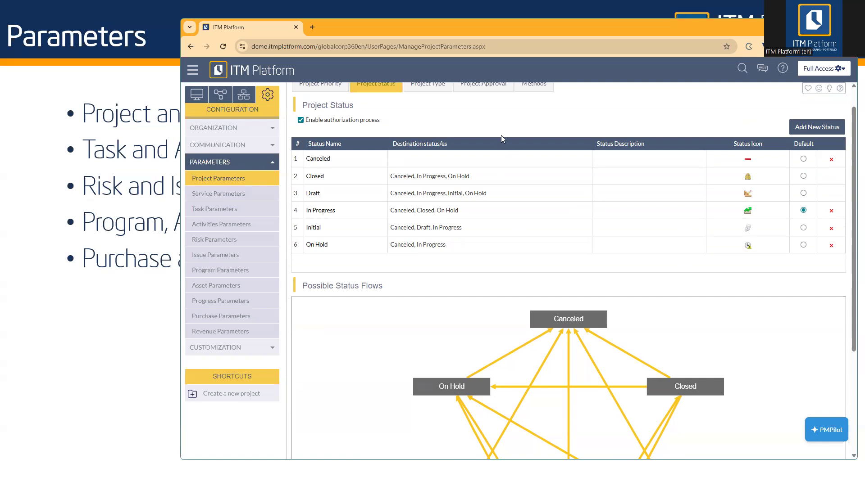
Step: Review the project types, the project approval options, and the default progress and revenue methods for projects
click(440, 90)
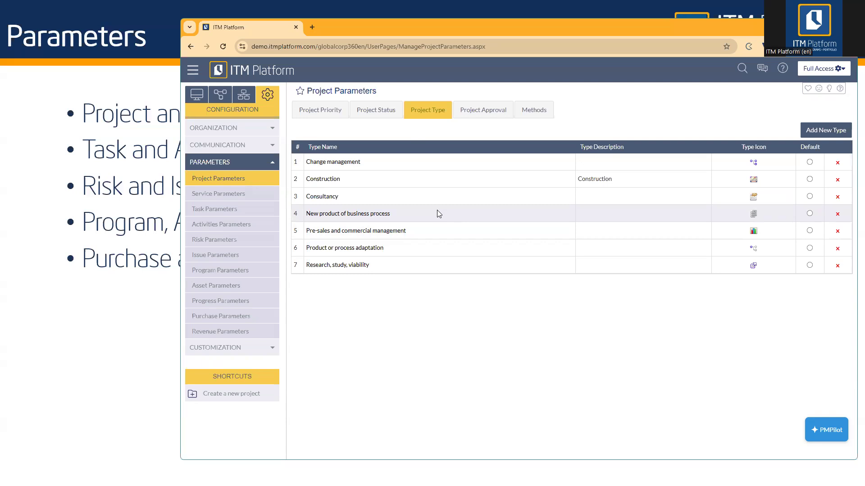
click(483, 119)
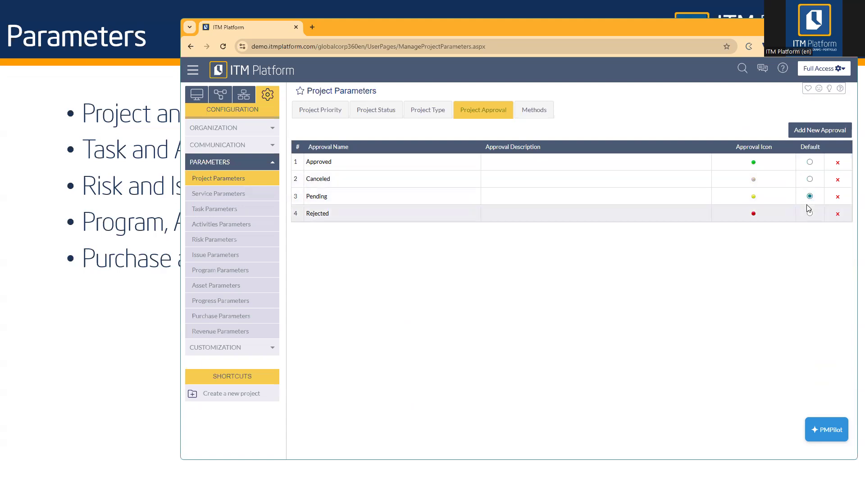
click(527, 113)
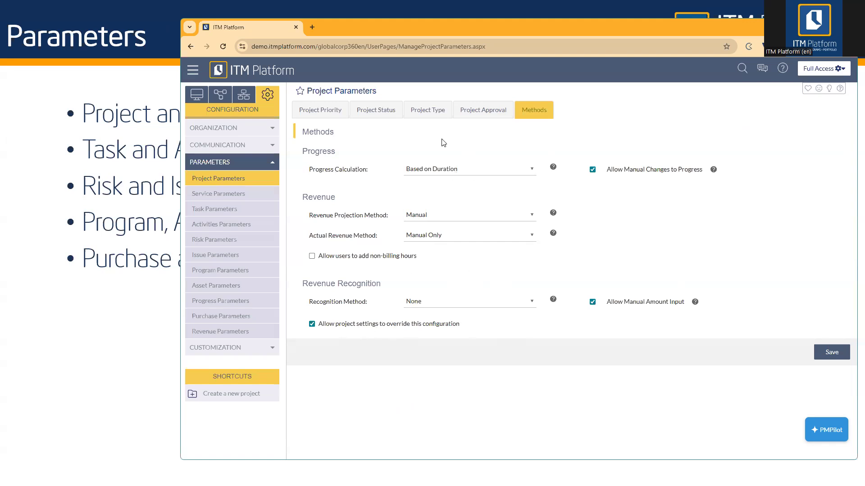
Step: Open the Consultancy project type and check its Progress and Revenue Methods options without changing the selection
click(430, 116)
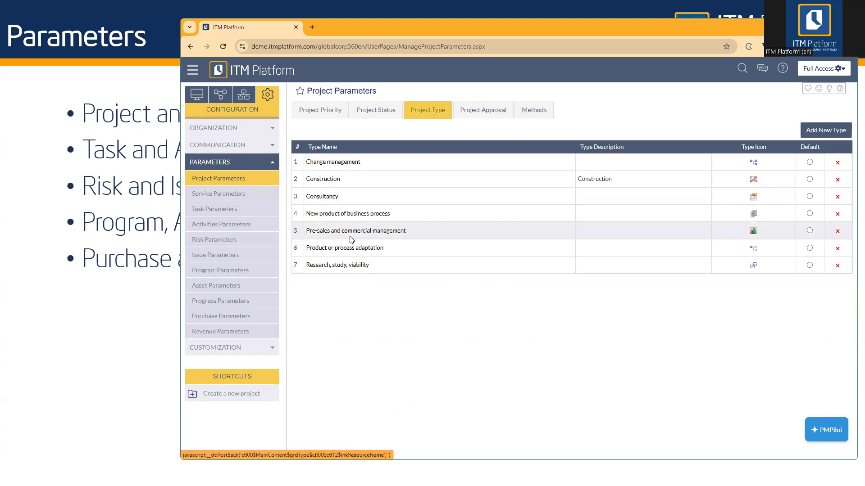
click(332, 198)
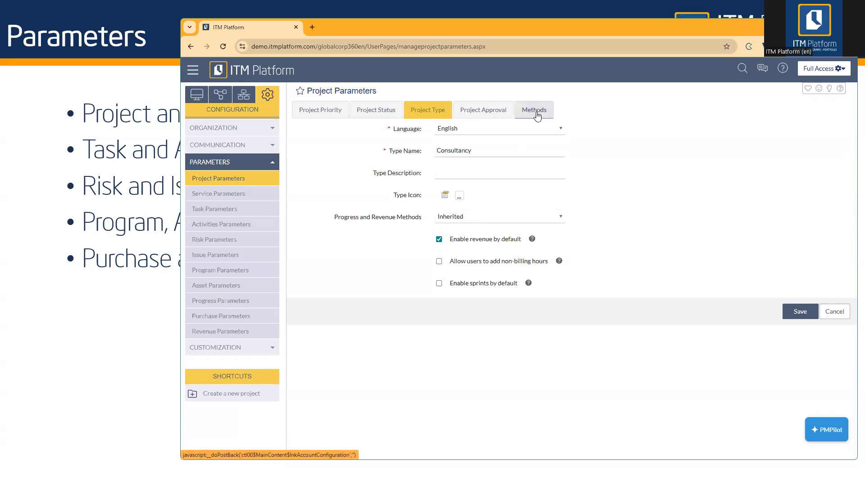
click(536, 217)
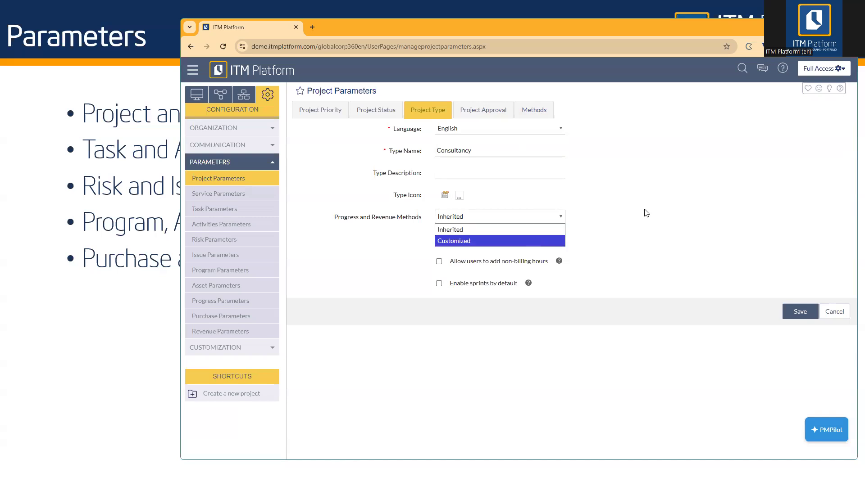
click(762, 181)
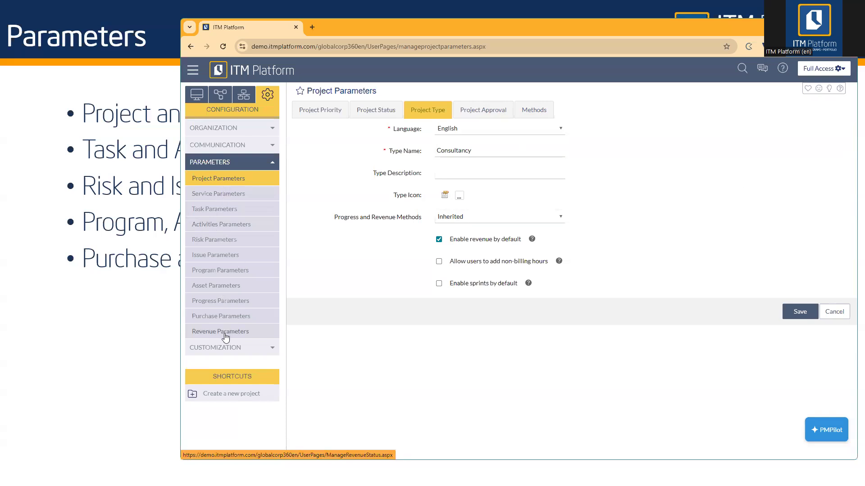
Step: Review the service priorities and statuses, and the priorities, statuses and types defined for tasks
click(219, 194)
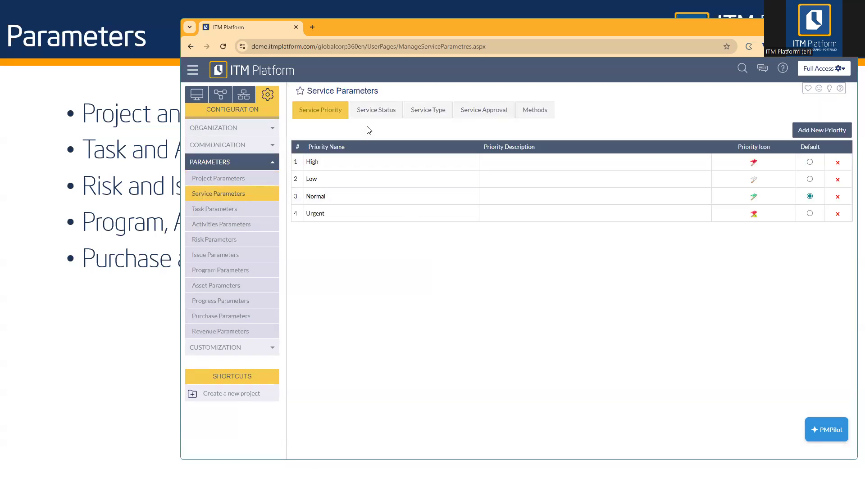
click(383, 114)
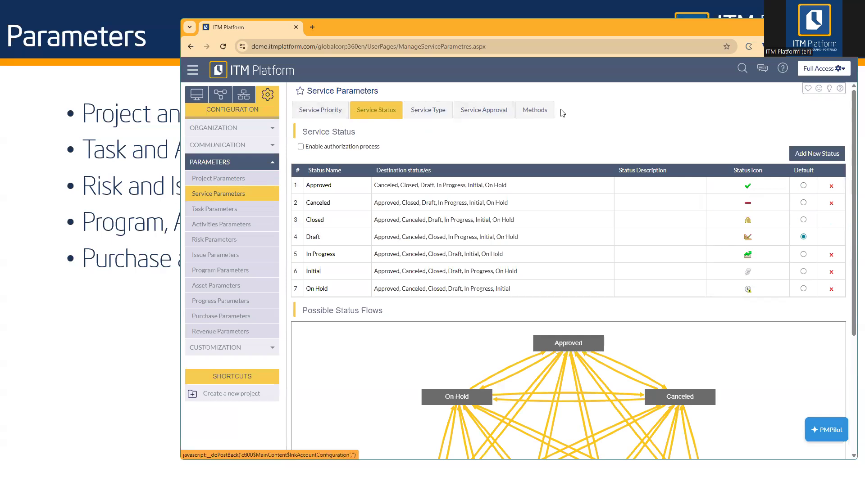
click(225, 209)
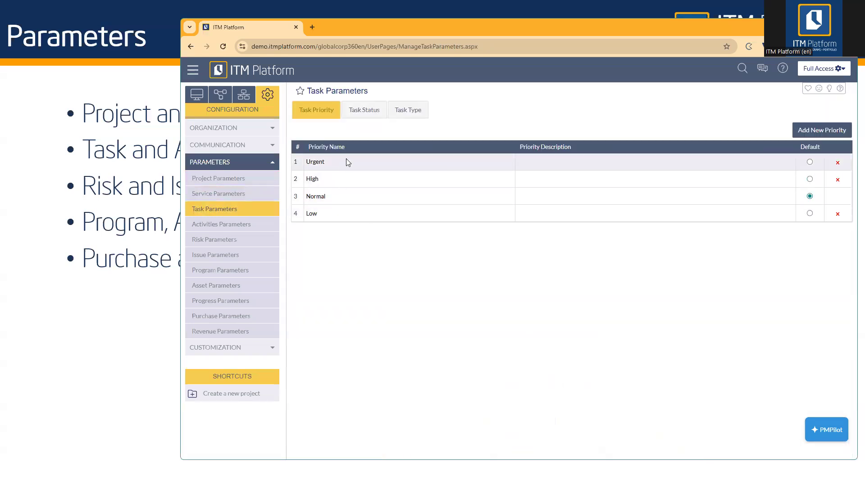
click(362, 113)
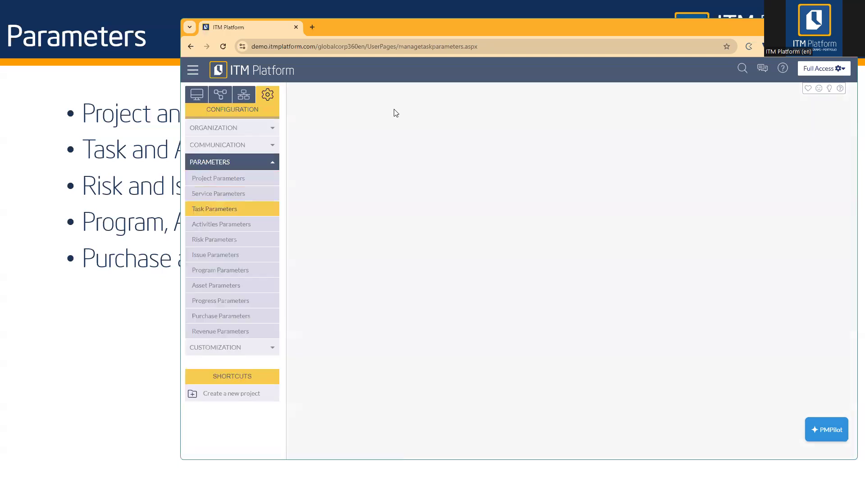
click(401, 114)
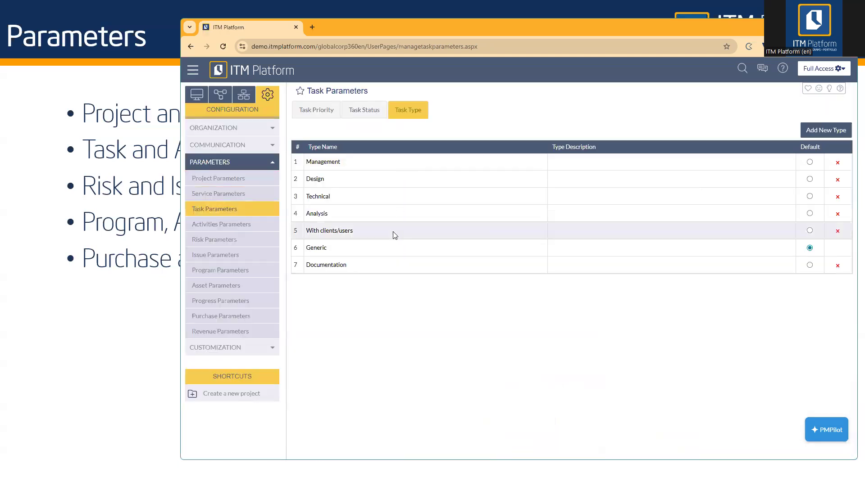
Step: Review each section of the activities parameters
click(228, 229)
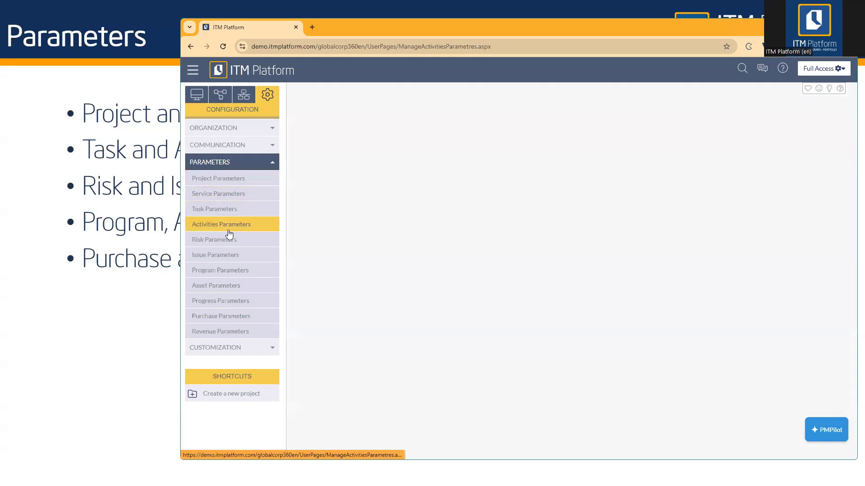
click(371, 111)
click(442, 110)
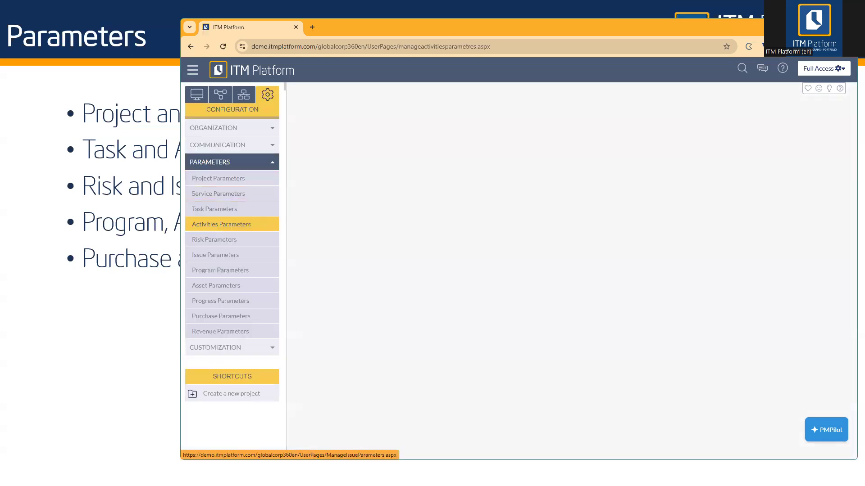
Step: Review the risk parameters: the impact, probability and level scales, the risk statuses and the risk types
click(218, 240)
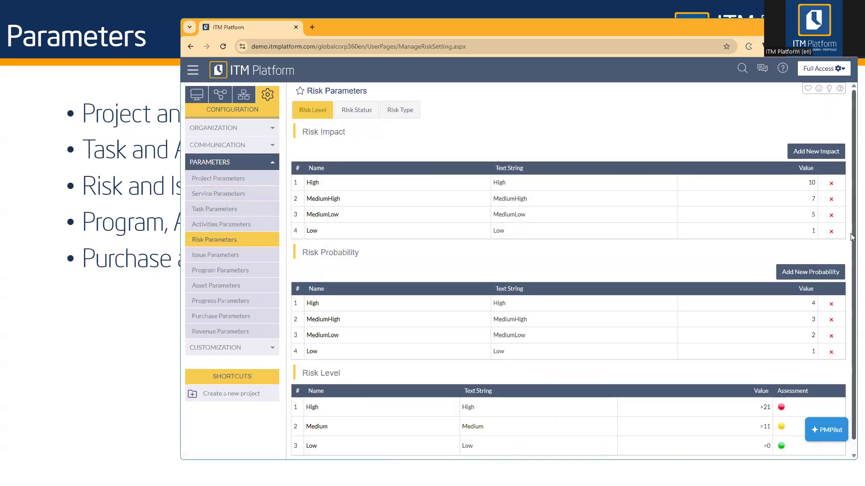
scroll(851, 264, down, 1)
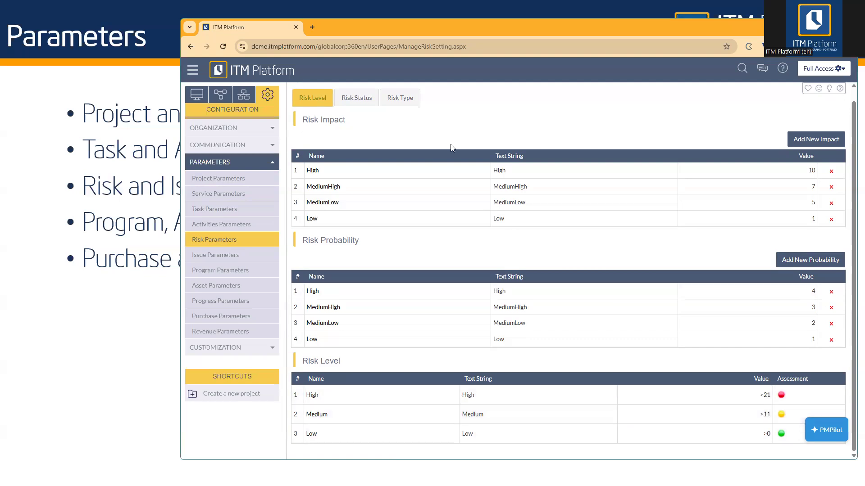
click(368, 107)
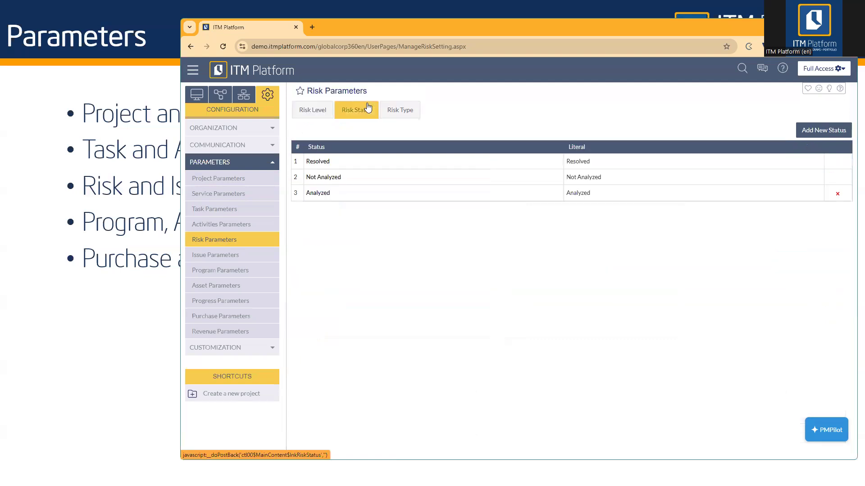
click(400, 115)
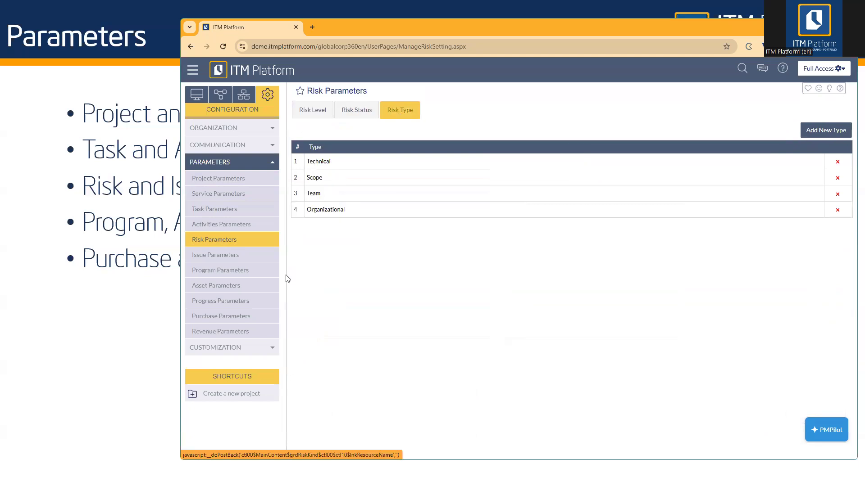
Step: Review the issue types and statuses, and the priorities, statuses and types defined for programs
click(244, 260)
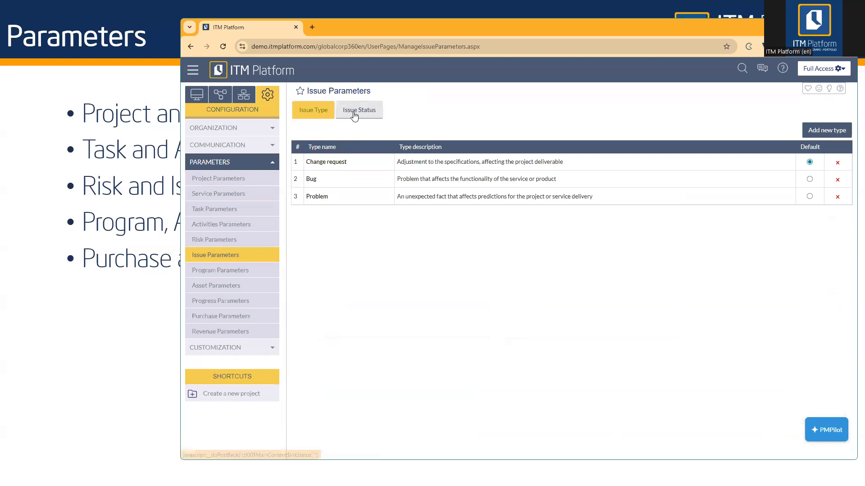
click(354, 115)
click(244, 275)
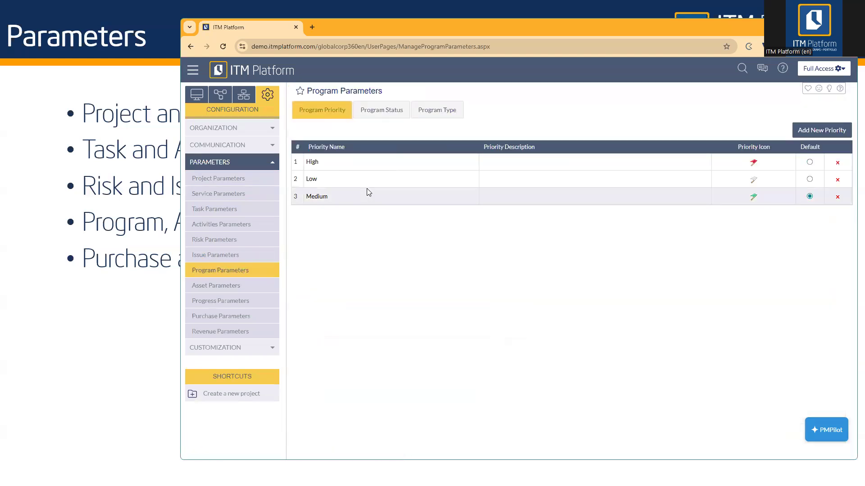
click(386, 116)
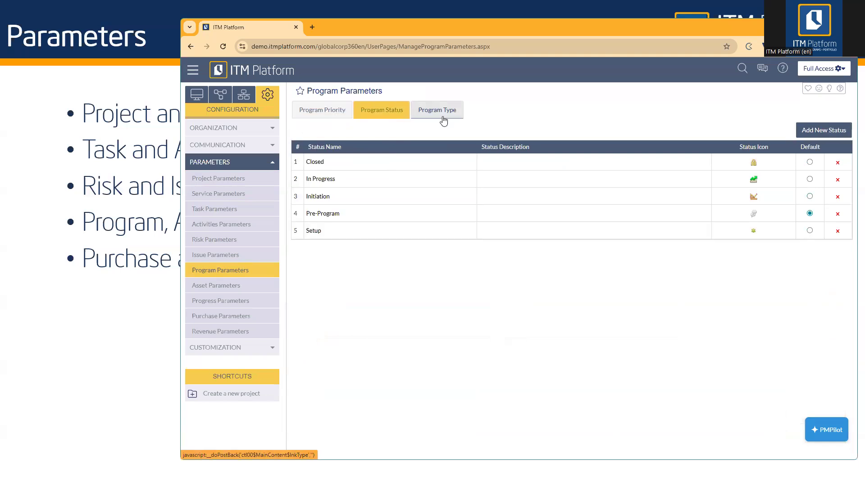
click(443, 121)
Step: Review the asset types, the progress assessments, the purchase types and the revenue statuses
click(245, 287)
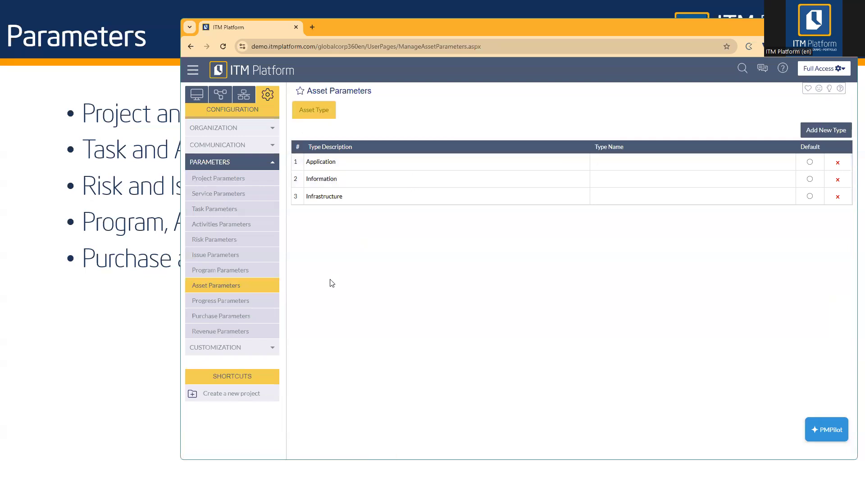
click(251, 303)
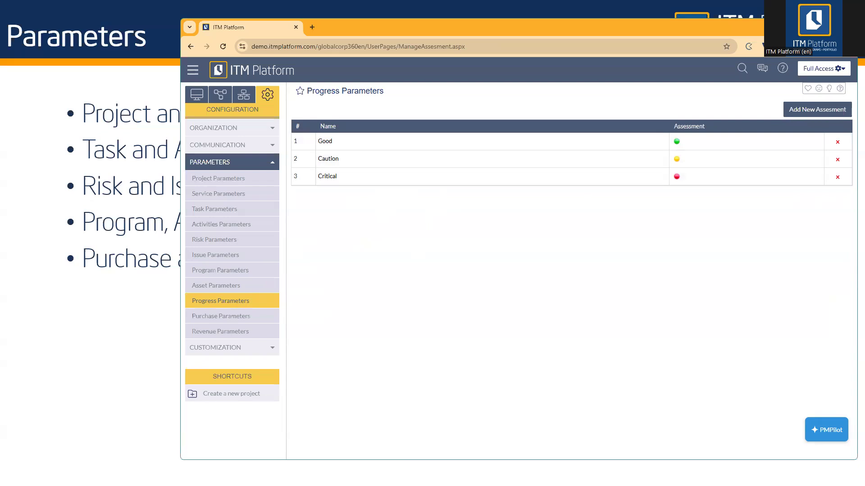
click(221, 316)
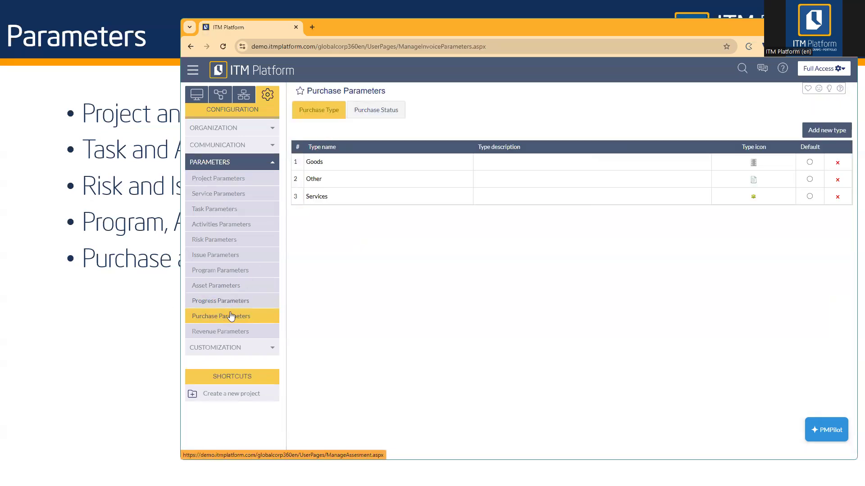
click(226, 332)
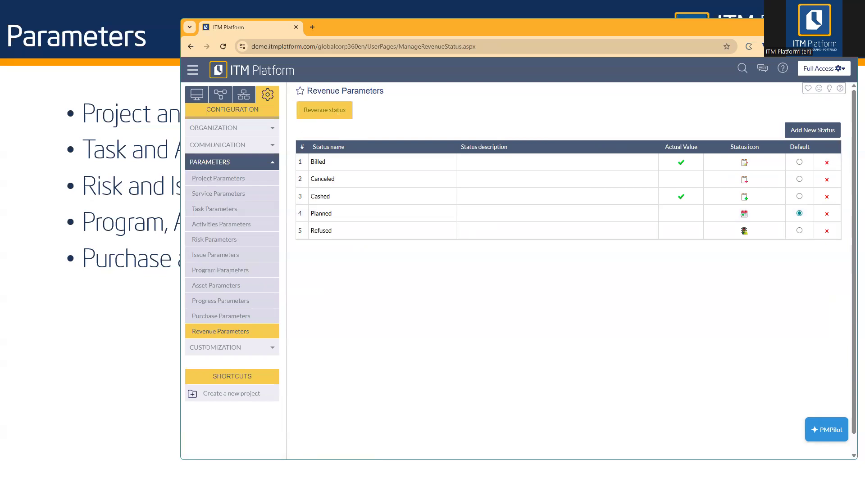
Step: Switch to the presentation, advance to the Users and Permissions slide and return to ITM Platform
key(alt+Tab)
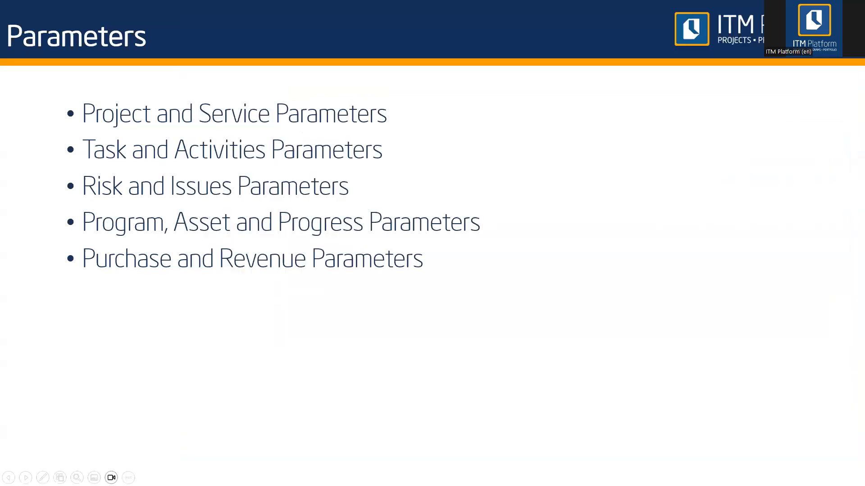
key(Right)
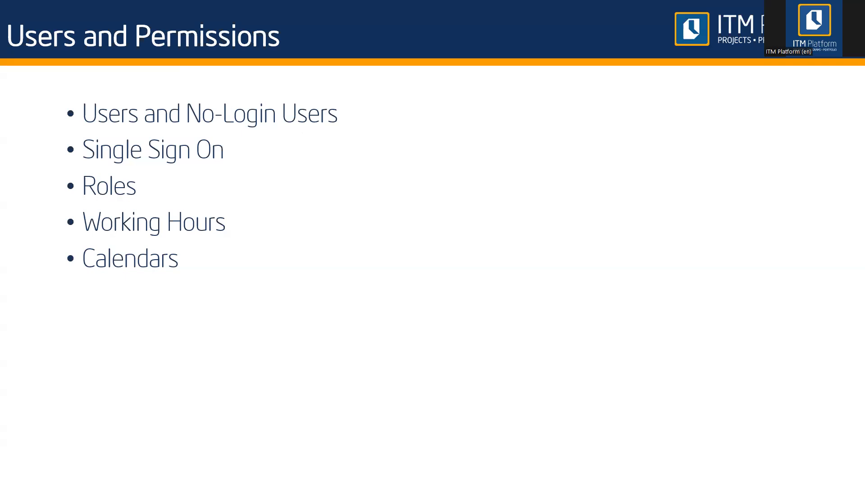
key(alt+Tab)
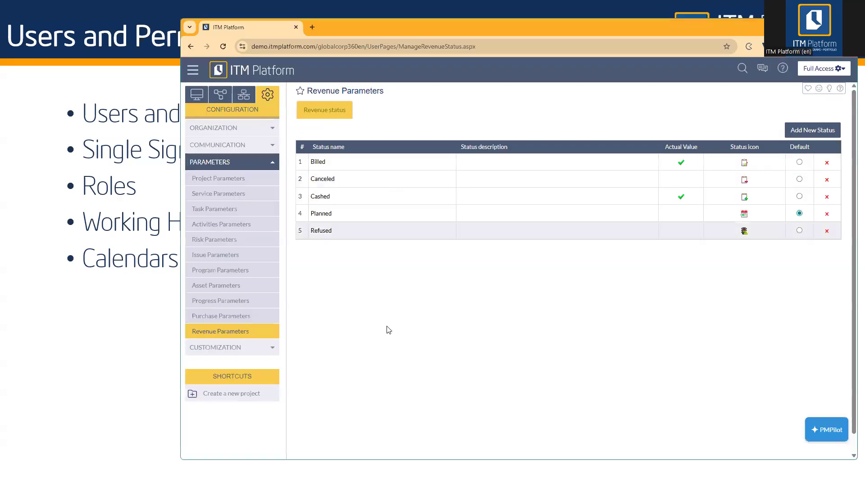
Step: Open the list of users in the organization's user management area
click(248, 99)
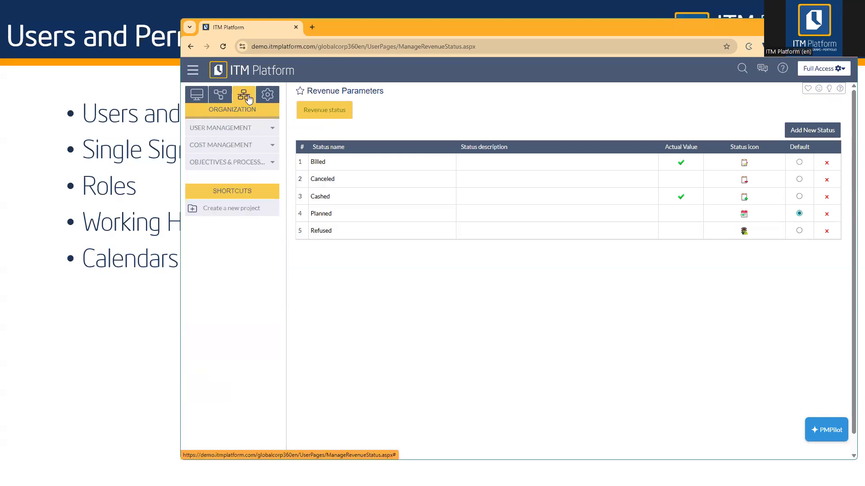
click(239, 131)
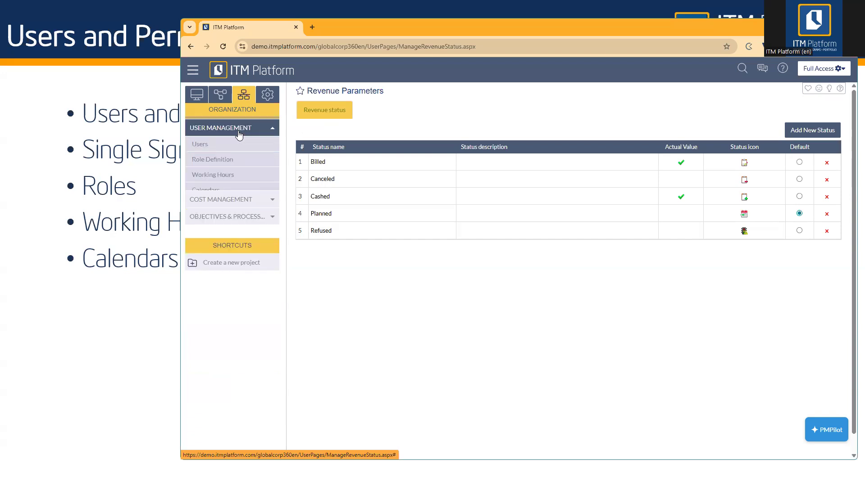
click(200, 145)
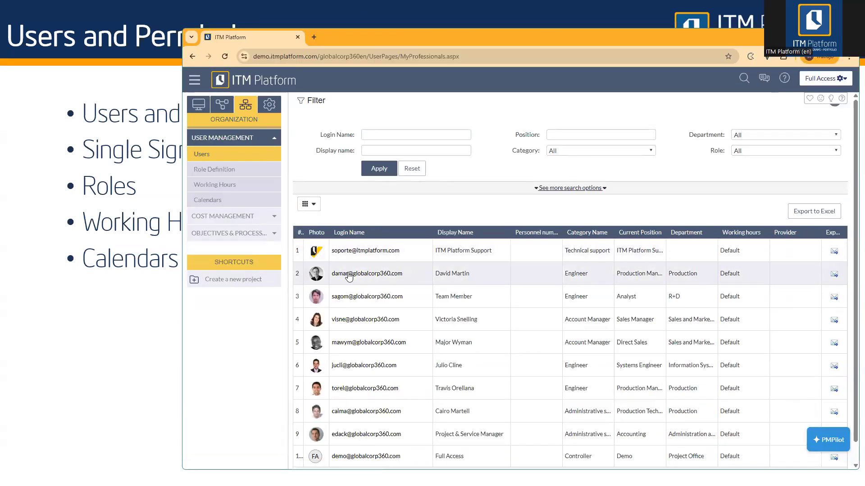
Step: Open the profile of the second listed user and review the personal information, work groups and assigned user roles
click(349, 275)
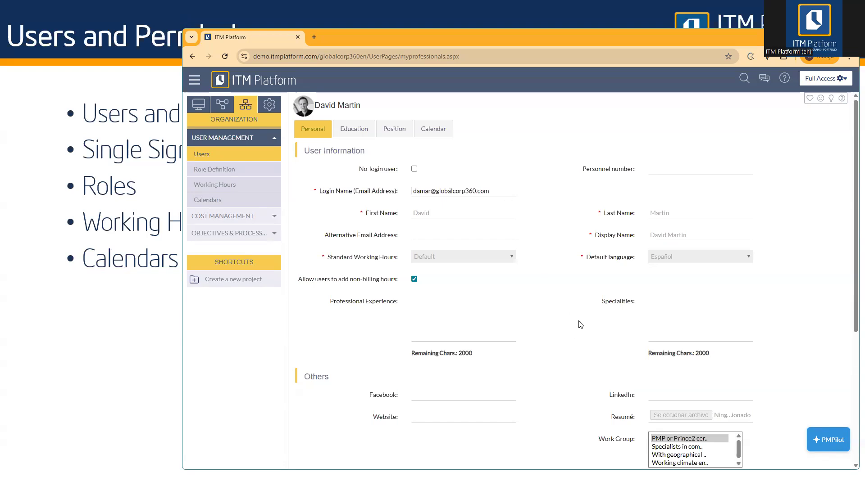
scroll(581, 325, down, 1)
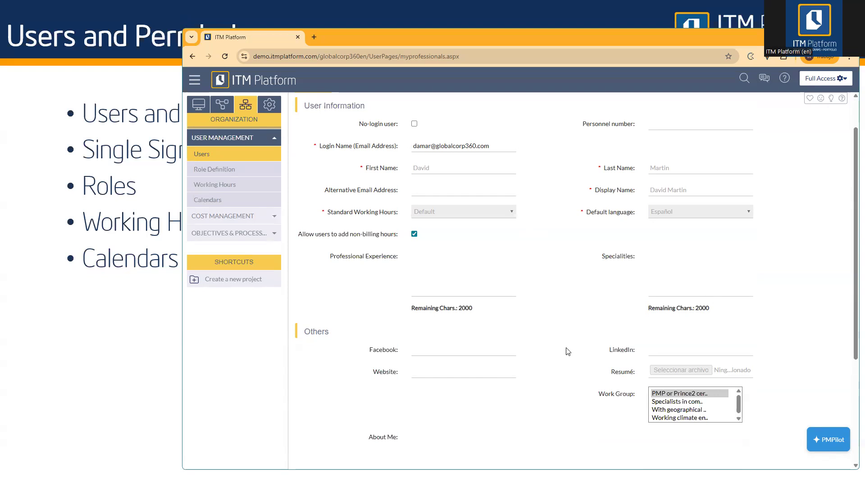
scroll(562, 342, up, 1)
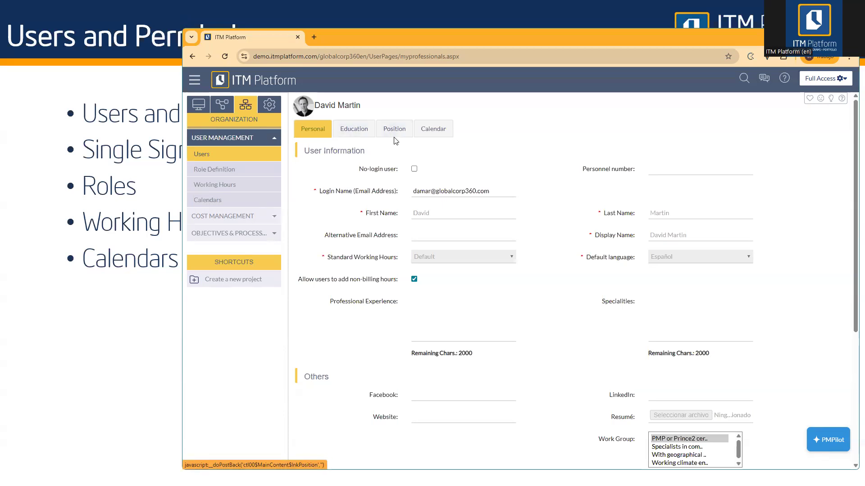
scroll(570, 230, down, 3)
scroll(580, 333, down, 1)
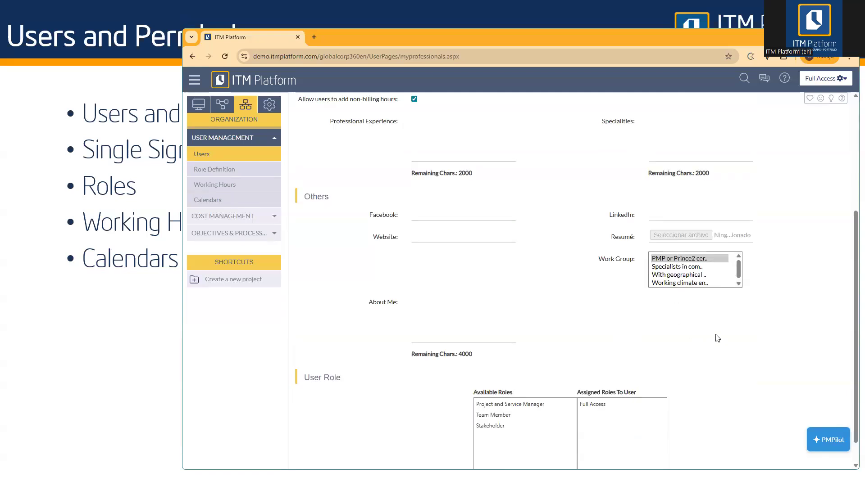
scroll(716, 338, down, 1)
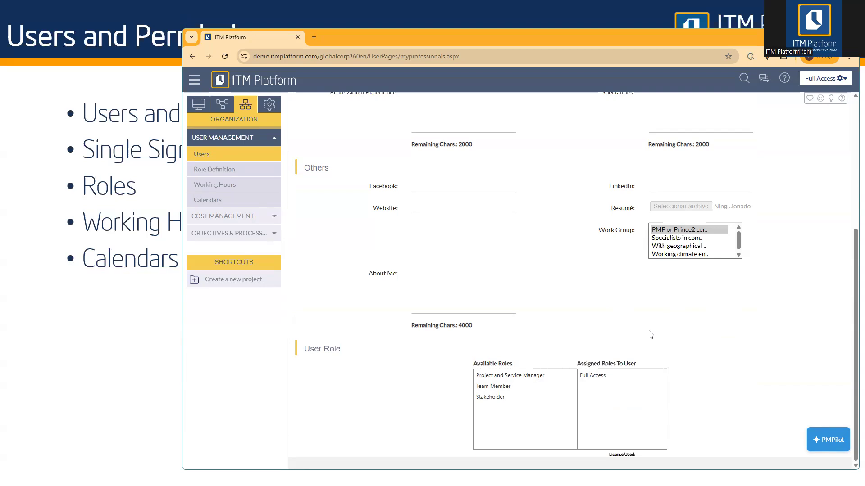
scroll(601, 320, up, 5)
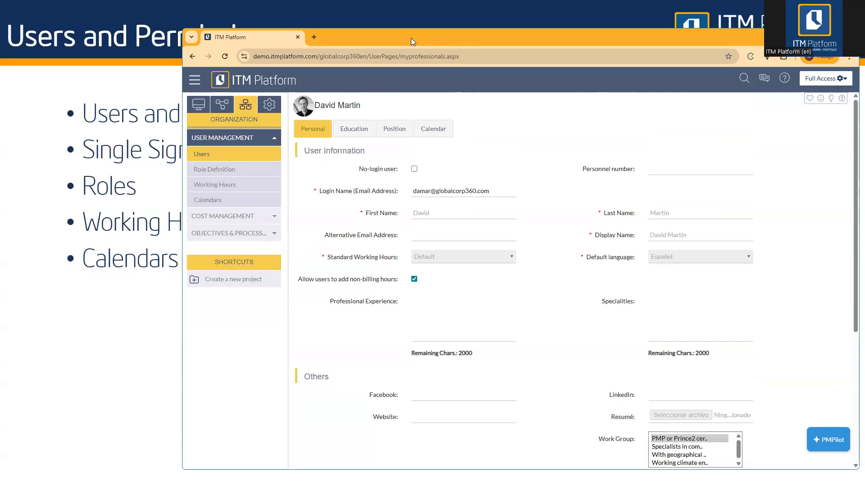
Step: Show the Users and Permissions slide in the presentation, and return to the user profile in ITM Platform
drag(413, 37, 419, 37)
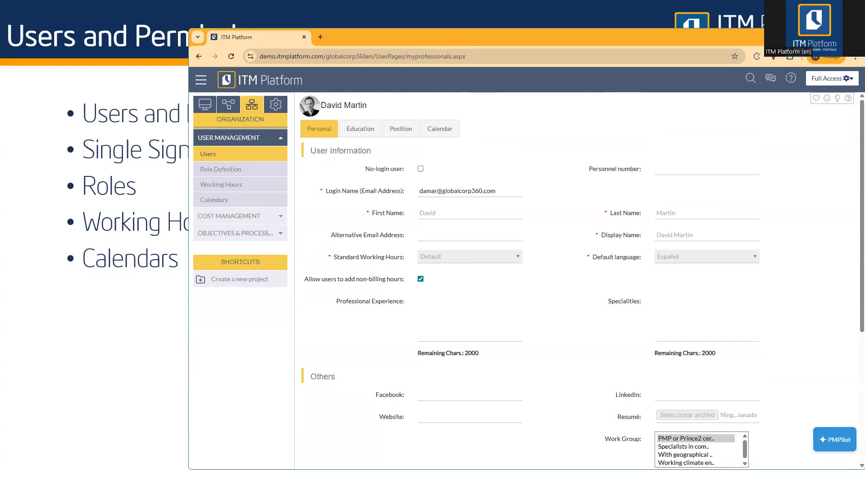
click(80, 317)
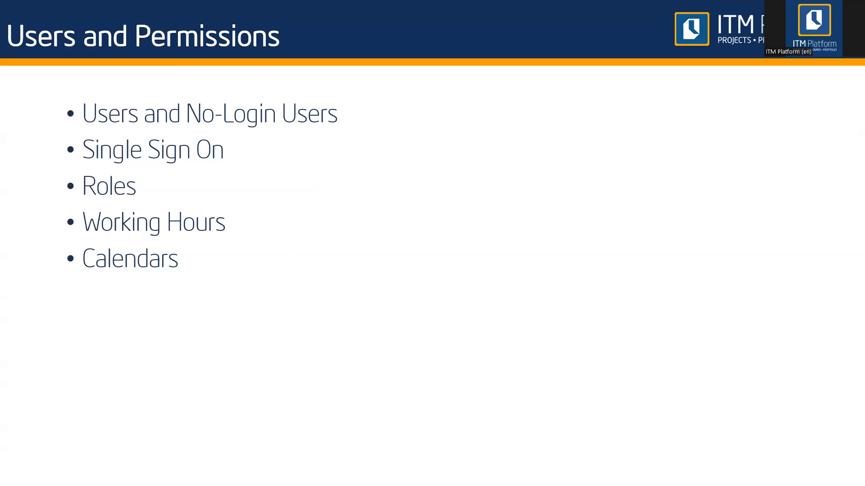
key(alt+Tab)
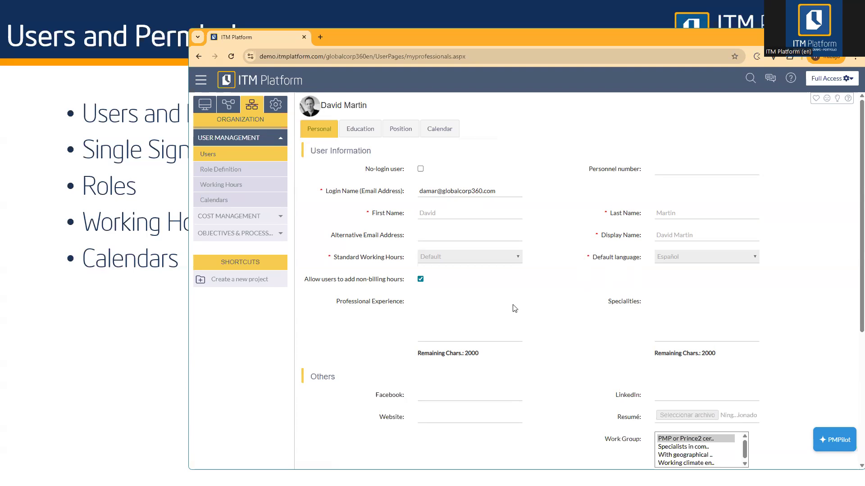
Step: Open the role definitions, review the Full Access role's insert, update, delete and view permissions, and return to the role list
click(243, 169)
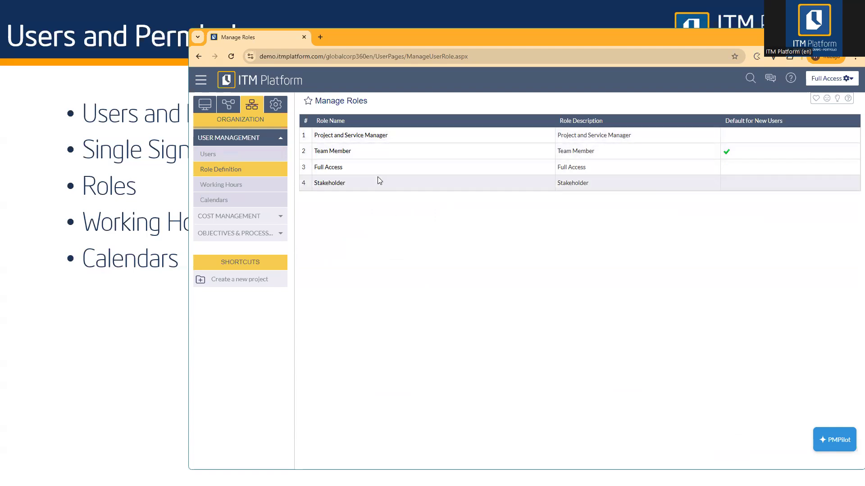
click(337, 171)
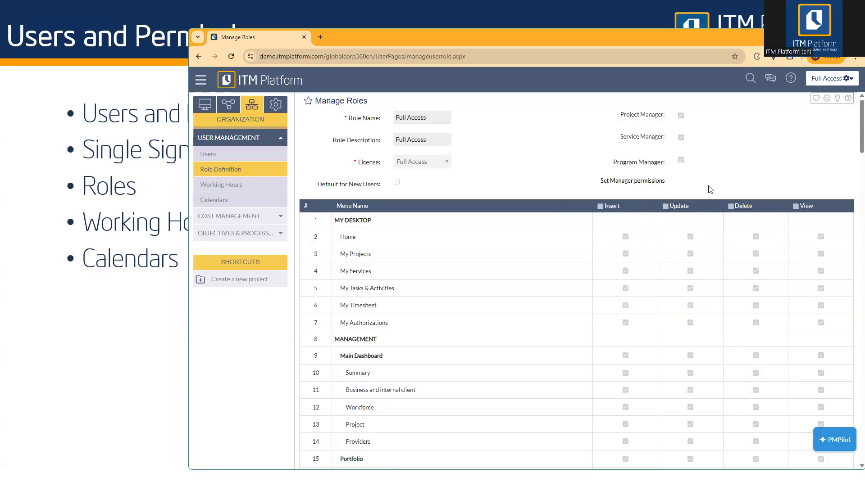
scroll(710, 190, down, 20)
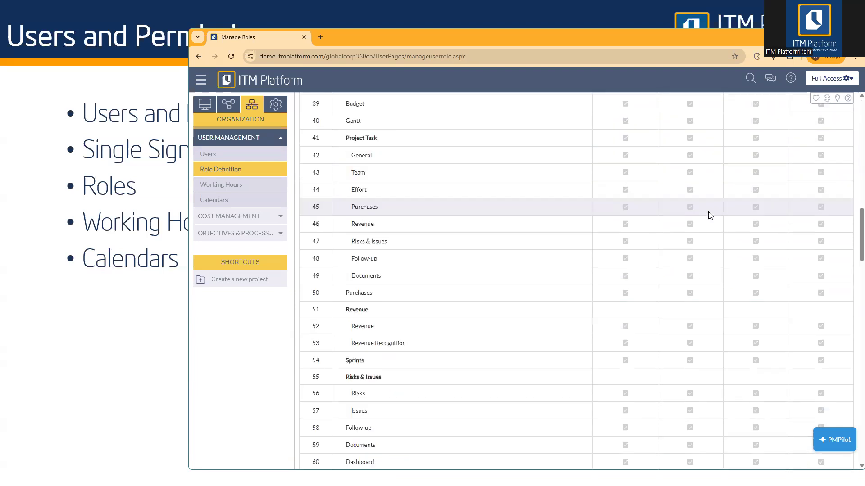
scroll(706, 217, up, 20)
key(alt+Left)
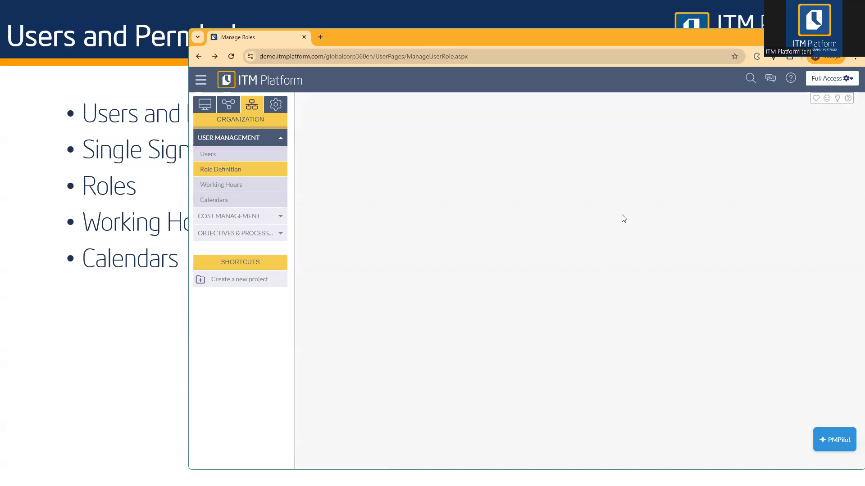
Step: Review the Project and Service Manager role's license and menu permissions, and return to the role list
click(328, 136)
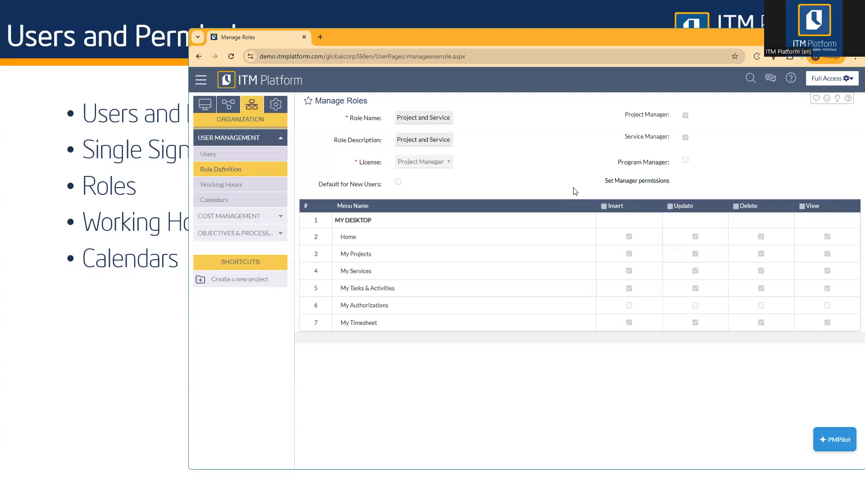
key(alt+Left)
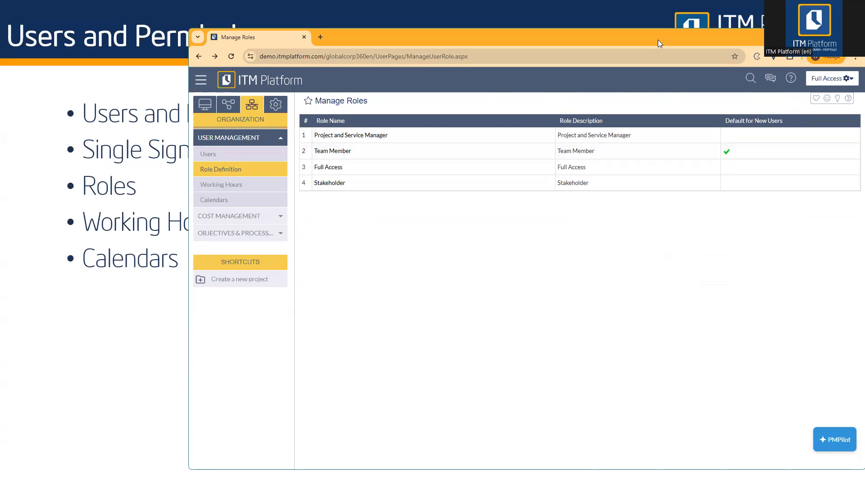
drag(655, 39, 651, 49)
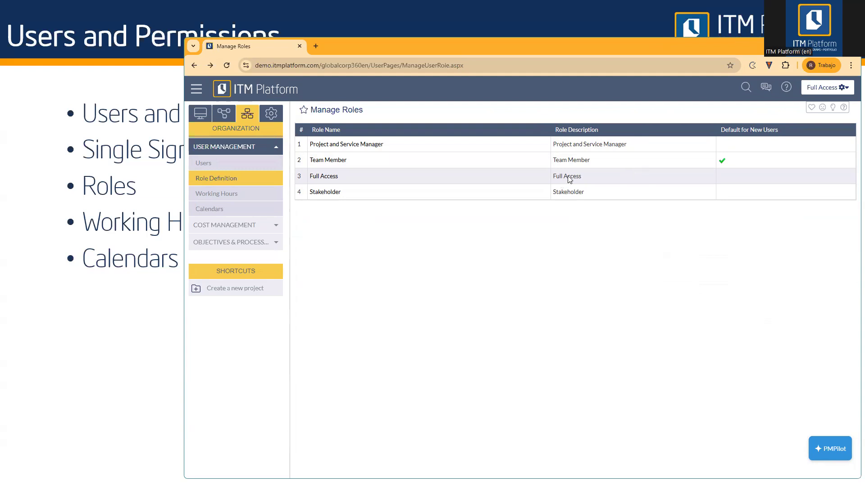
Step: Finish reviewing the role list and open the Working Hours settings to review the default weekly schedule
drag(589, 174, 553, 176)
click(597, 181)
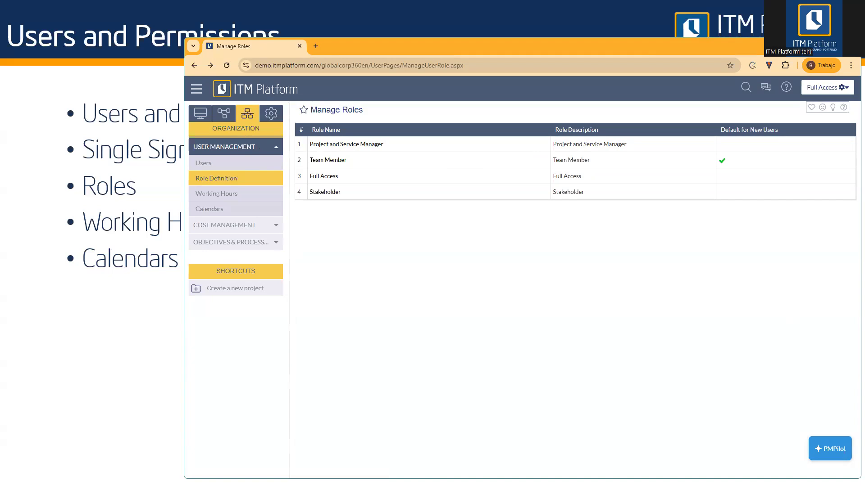
click(235, 197)
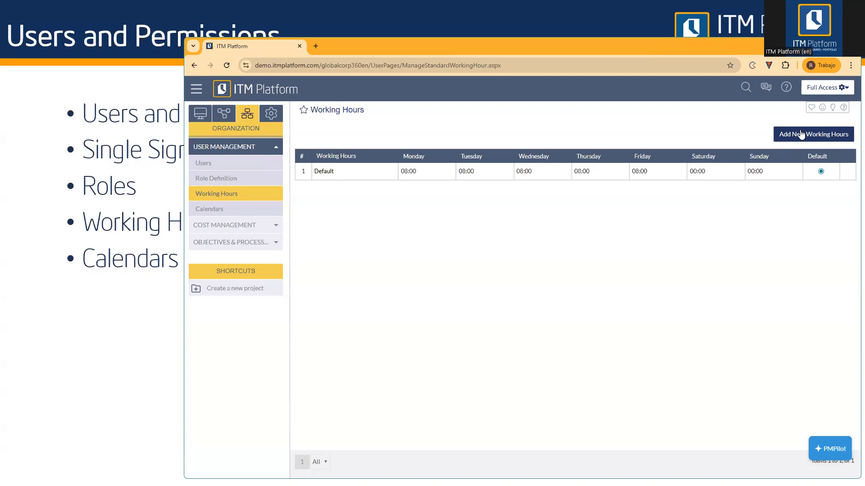
Step: Open the Default calendar, review the option to import non-working days from CSV, and close the import dialog
click(219, 216)
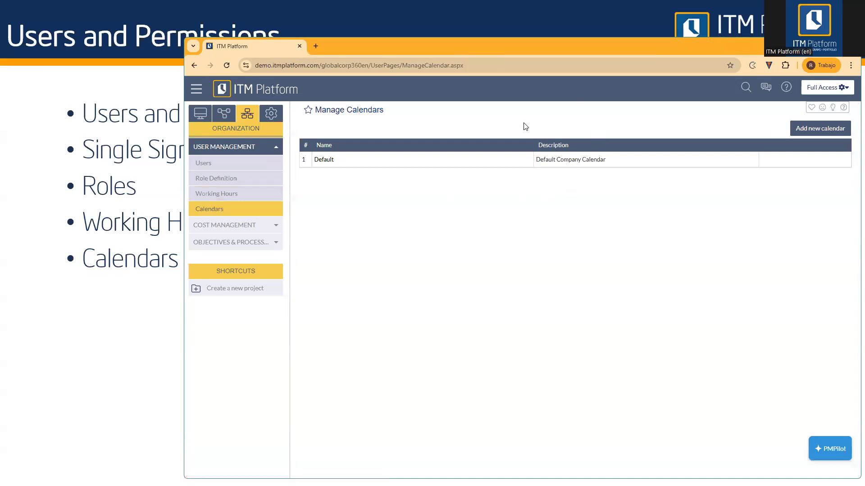
click(325, 160)
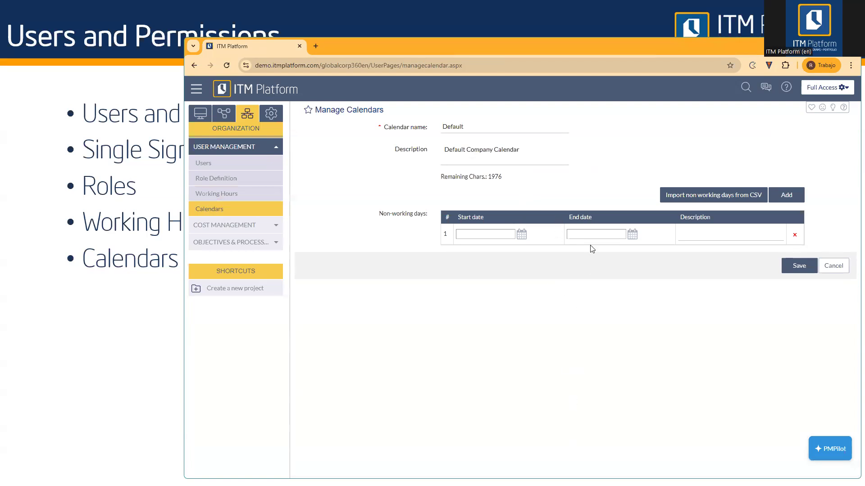
click(742, 192)
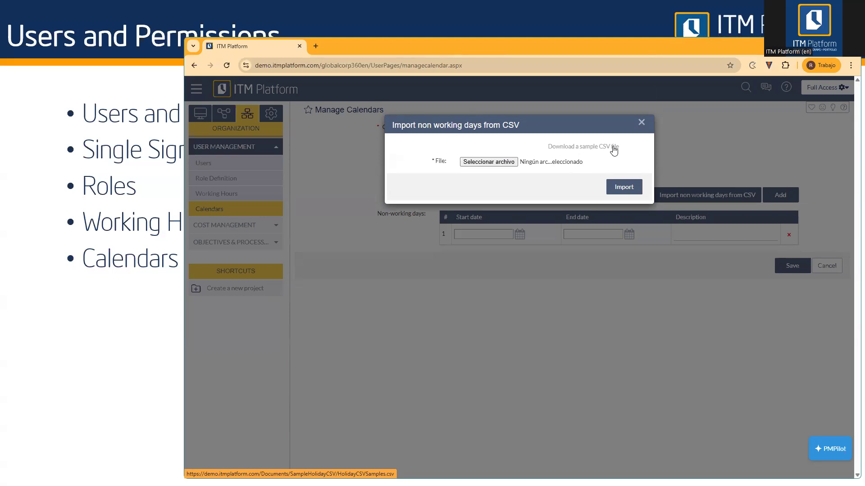
click(643, 124)
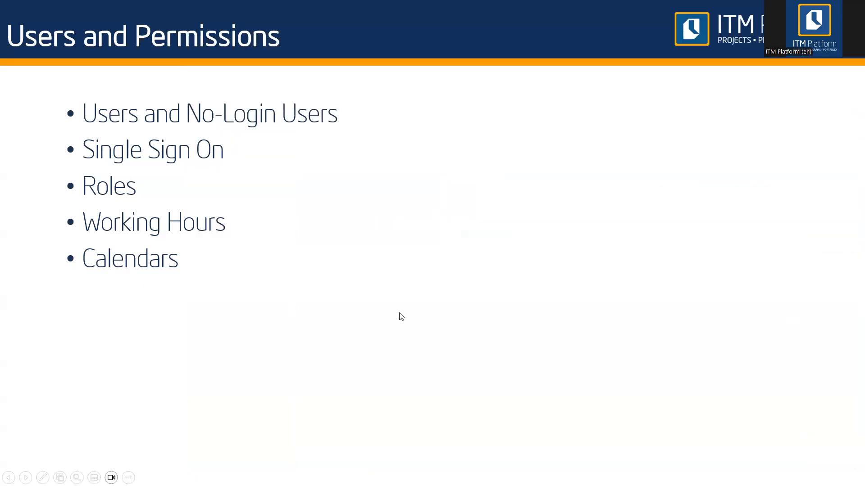
Step: Advance the presentation to the Cost Management slide, and switch to ITM Platform to review the professional categories in Categories and Rates
key(Right)
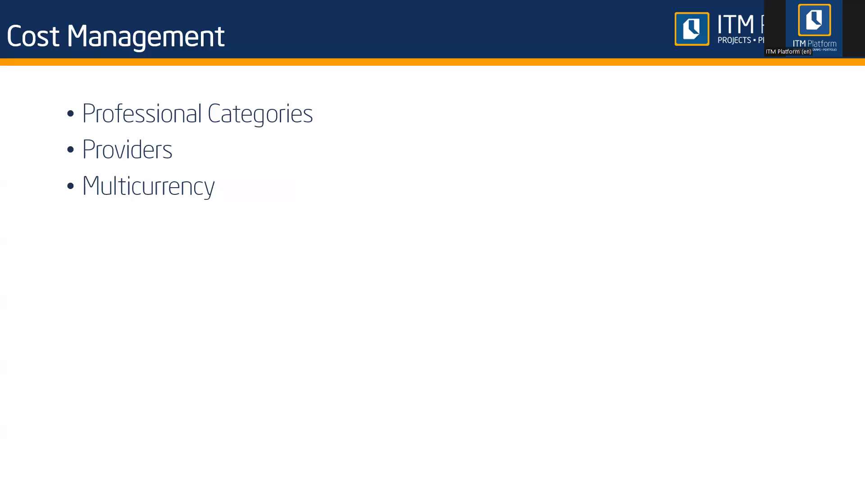
key(alt+Tab)
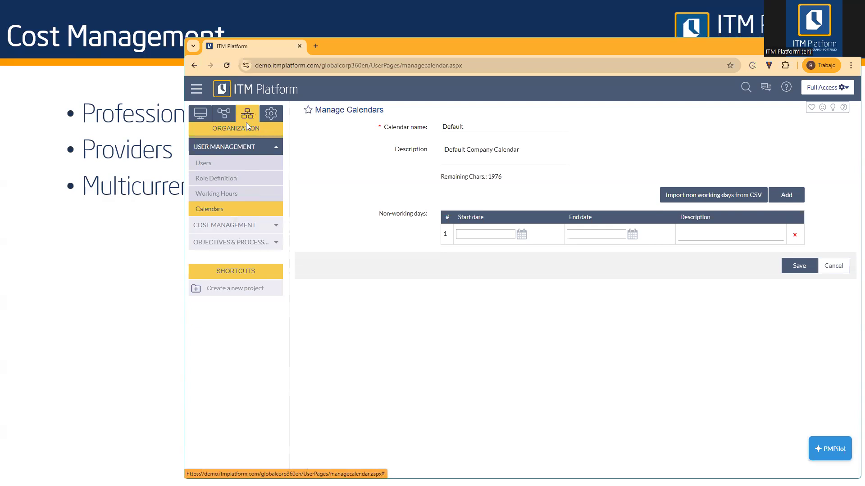
click(251, 225)
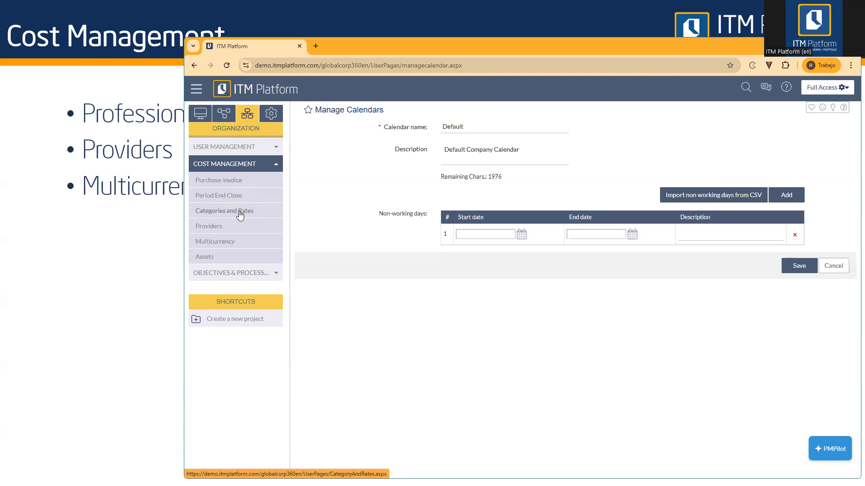
click(222, 214)
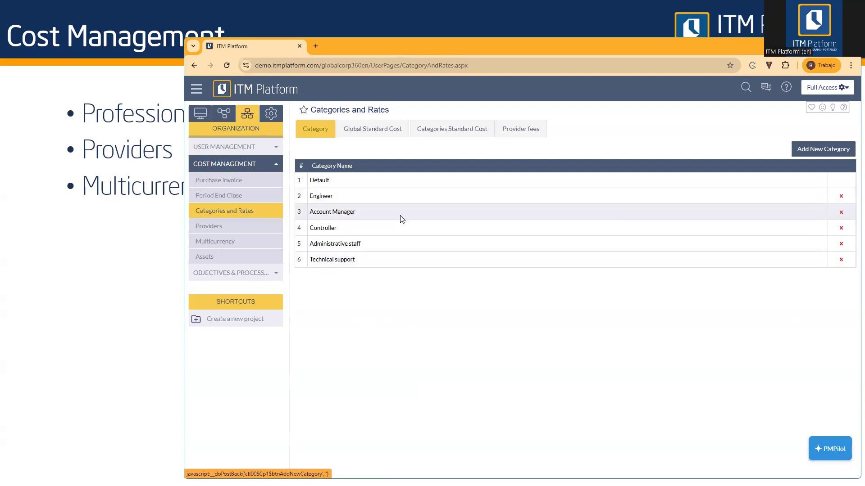
Step: Open the Controller category's standard cost details and review the category names available for selection
click(437, 135)
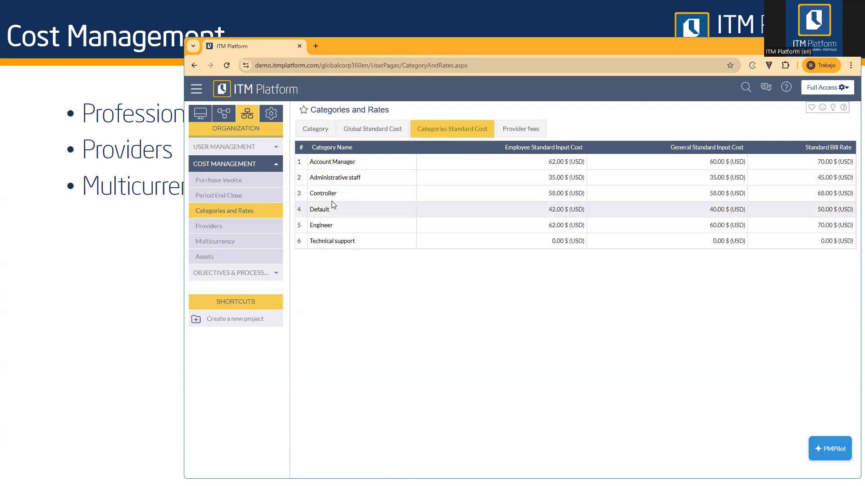
click(319, 195)
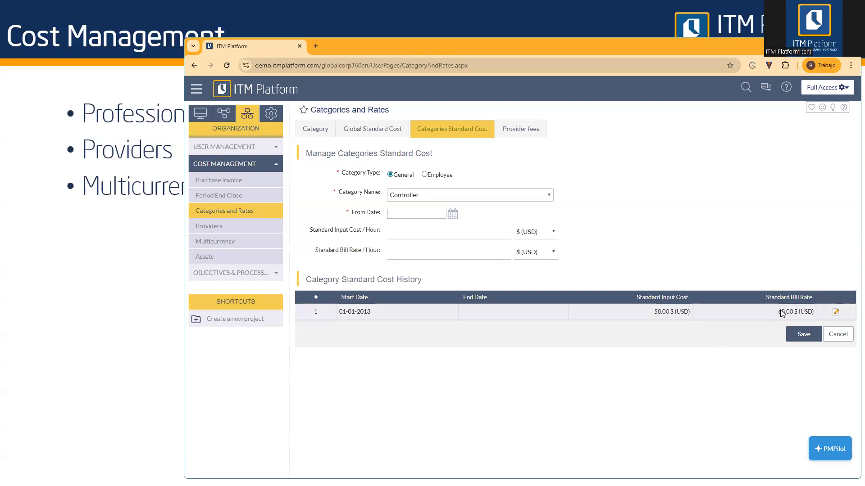
click(437, 199)
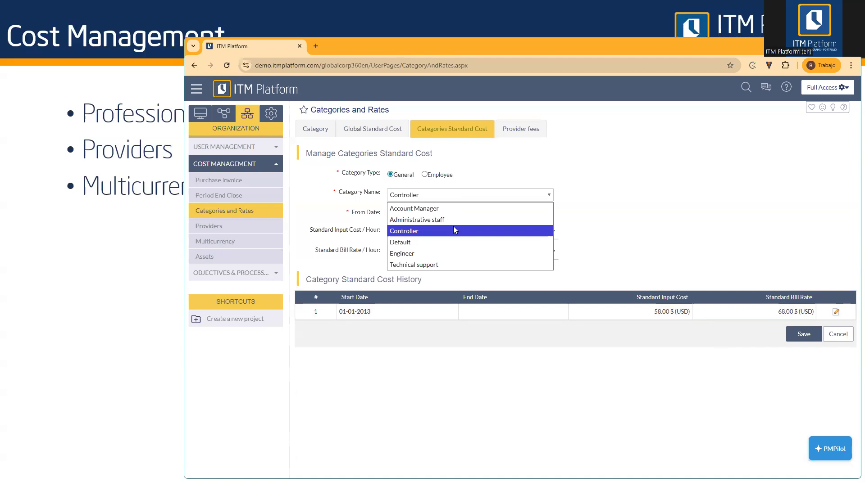
click(602, 219)
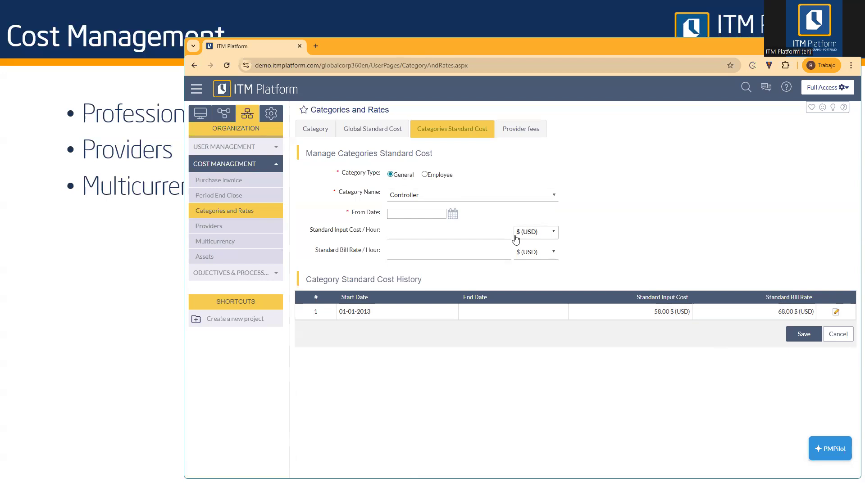
Step: Try a Controller standard cost entry starting 04-08-2025, review the input cost currencies, and cancel the entry
click(452, 214)
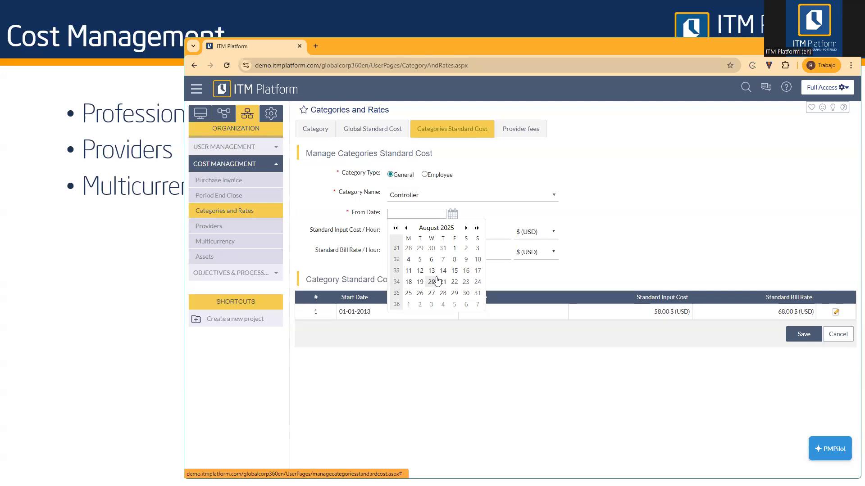
click(408, 260)
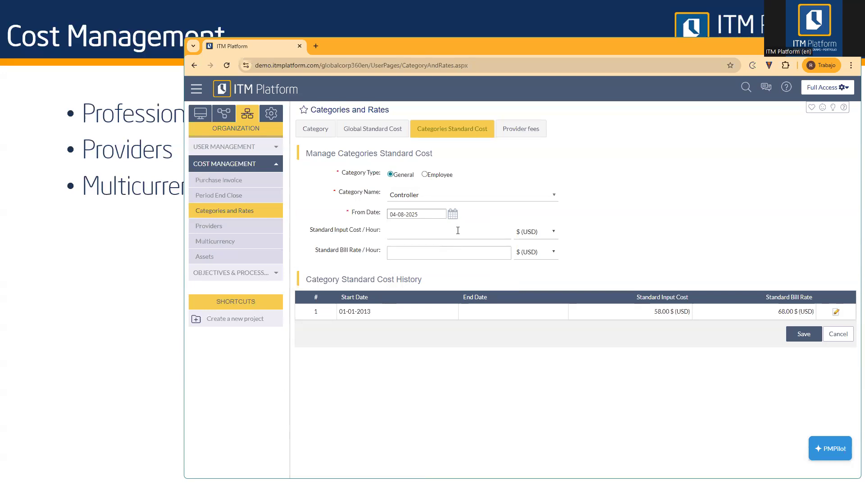
click(527, 234)
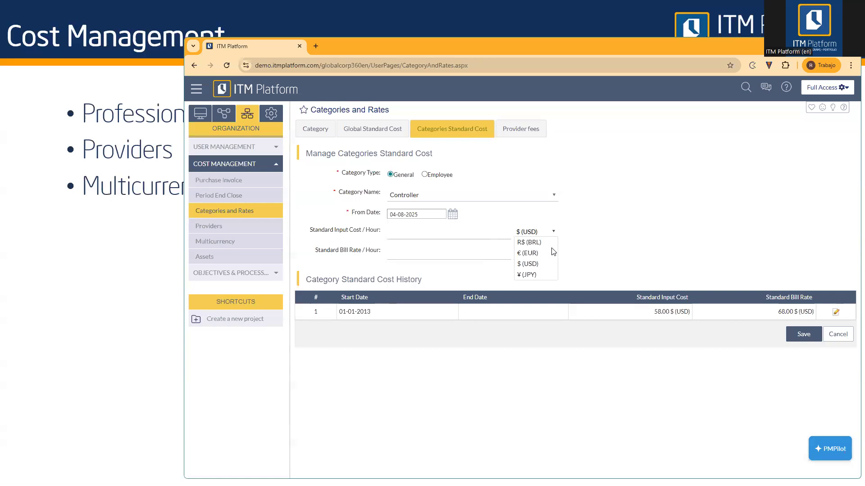
click(599, 231)
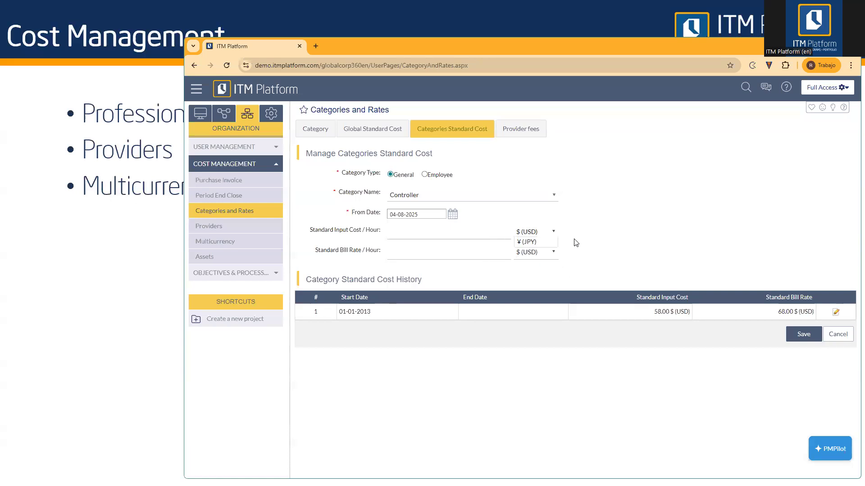
click(493, 231)
click(473, 372)
click(827, 335)
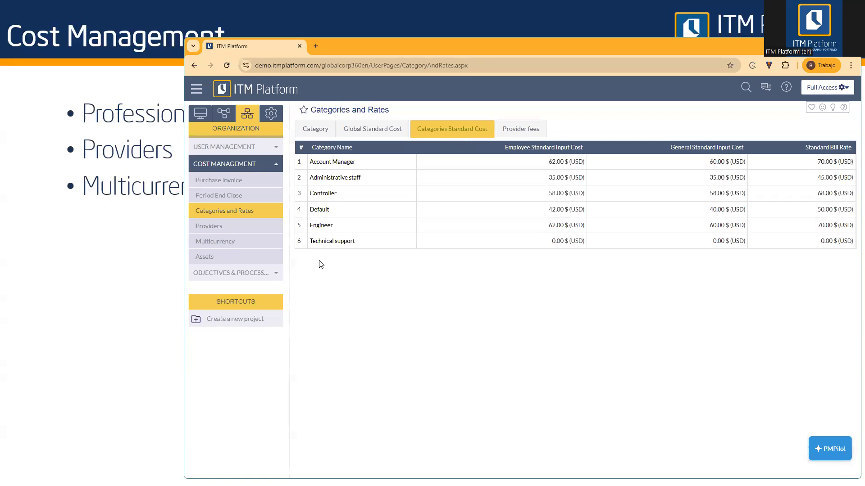
Step: Open the Blue Engineering provider, review its rates and the form for a new category, and cancel the form
click(214, 226)
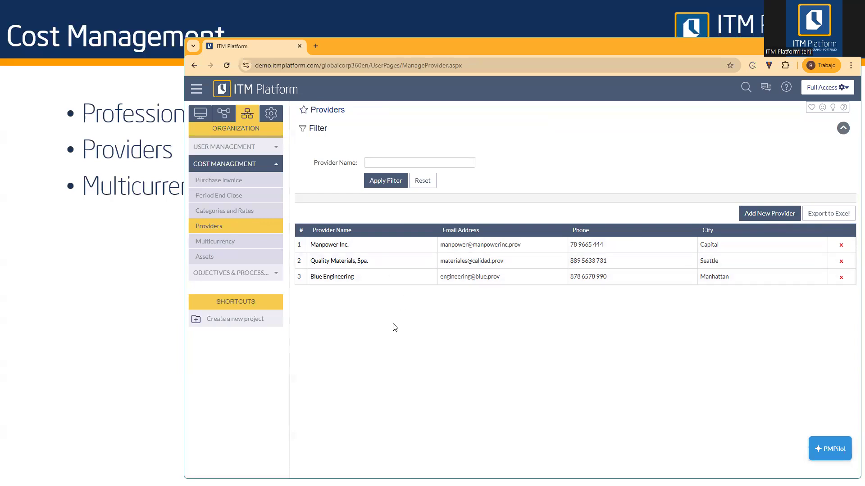
click(328, 277)
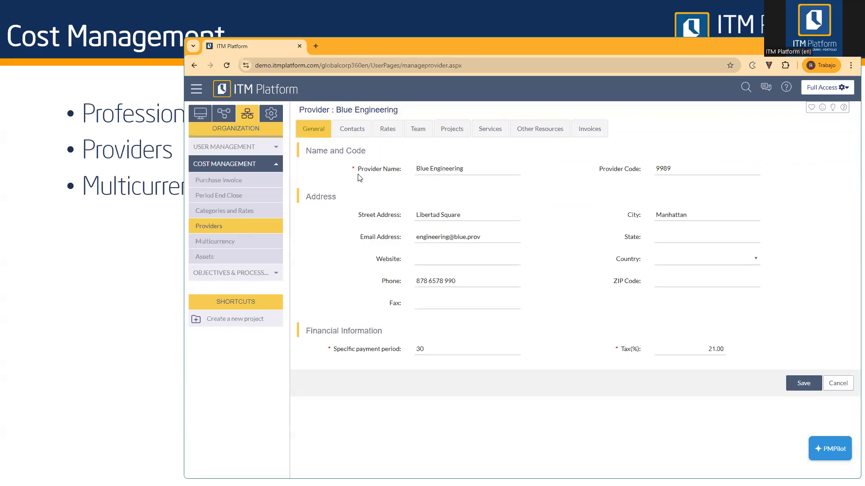
click(392, 135)
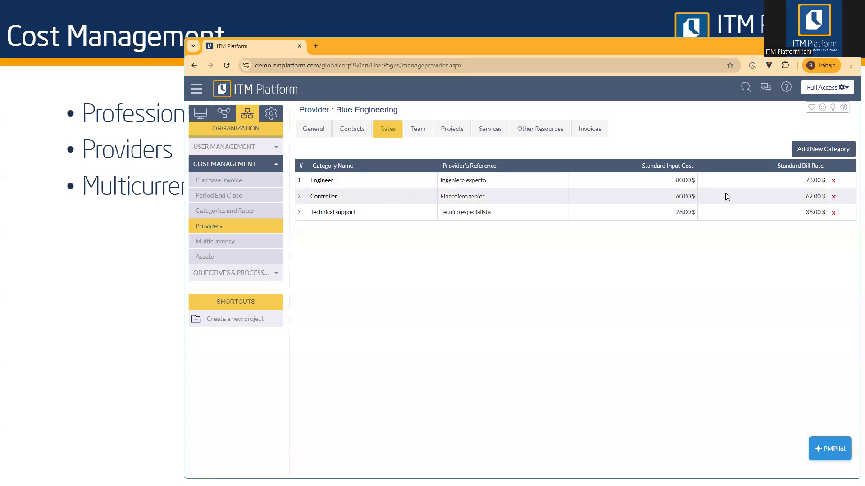
click(795, 156)
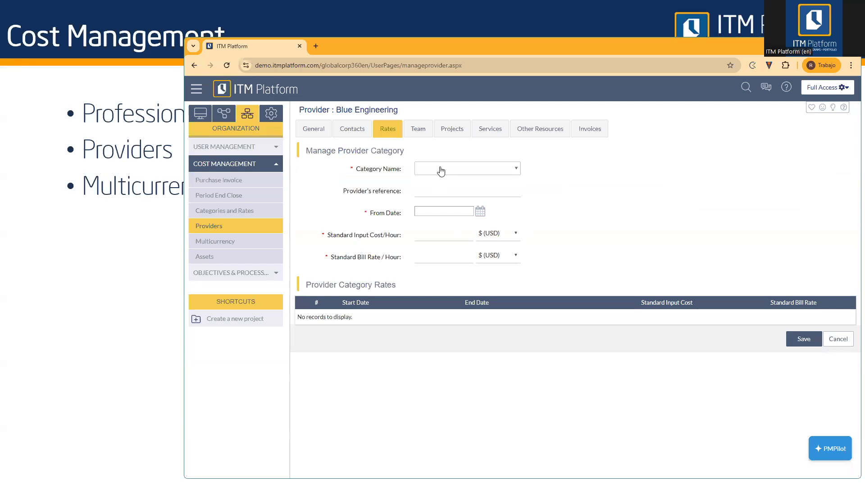
click(838, 341)
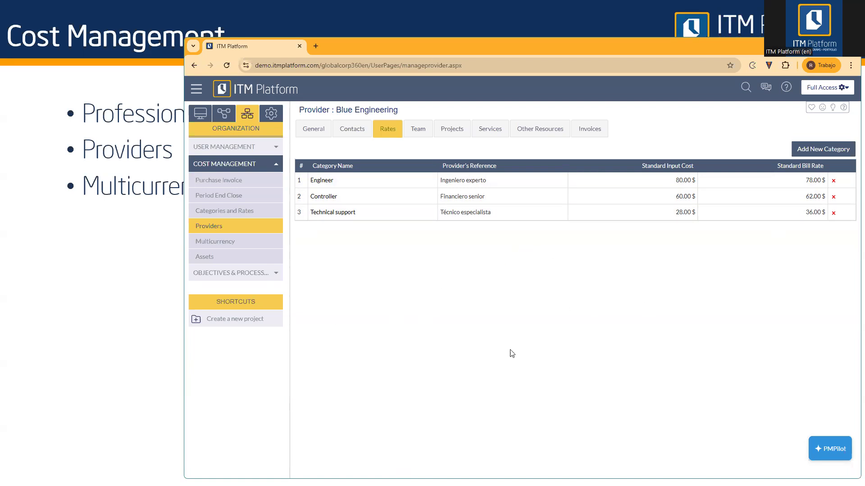
Step: Open the second listed user's Production Manager position and review its category, department and hourly input and output costs
click(264, 151)
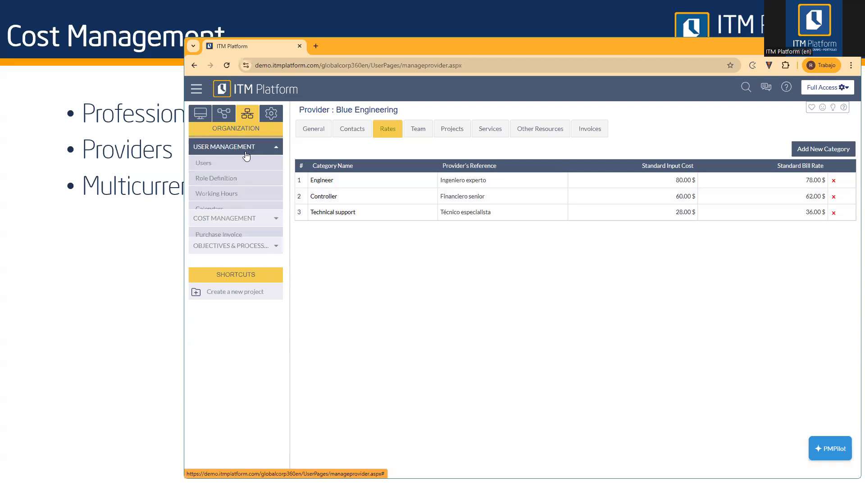
click(212, 167)
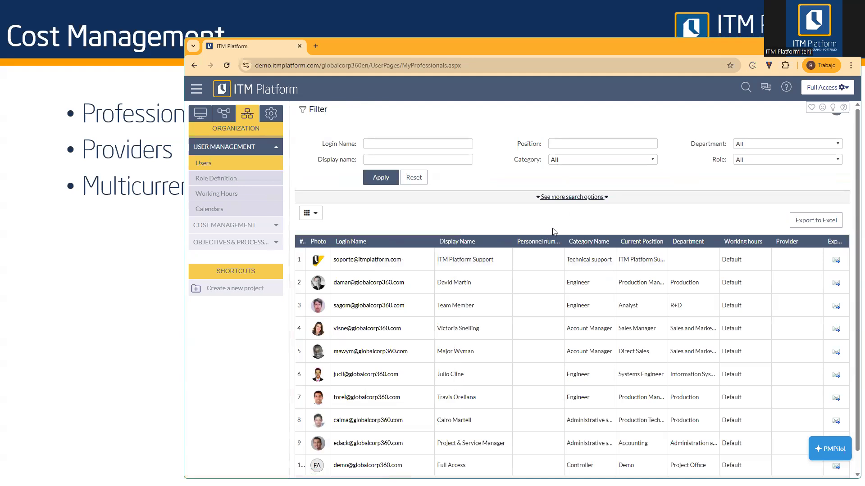
click(367, 283)
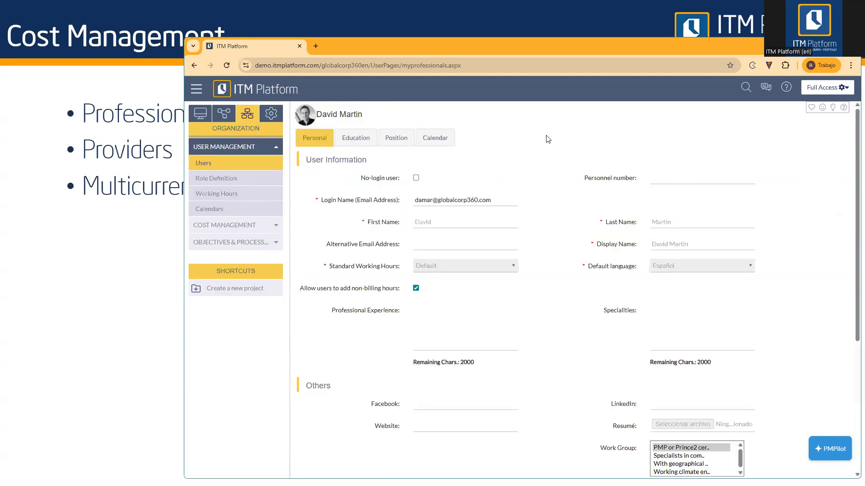
click(396, 141)
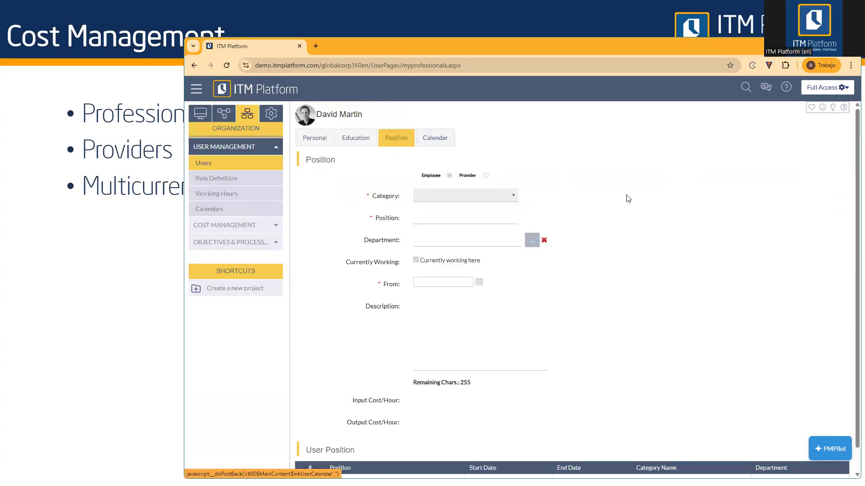
scroll(642, 202, down, 1)
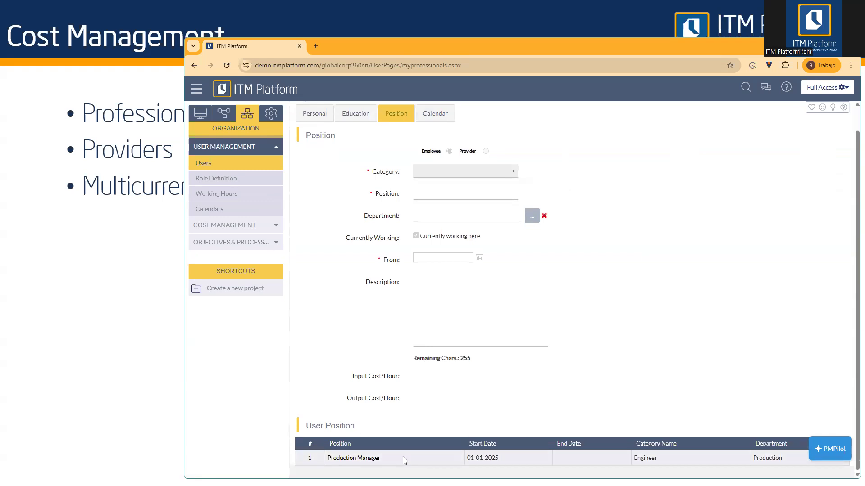
click(366, 458)
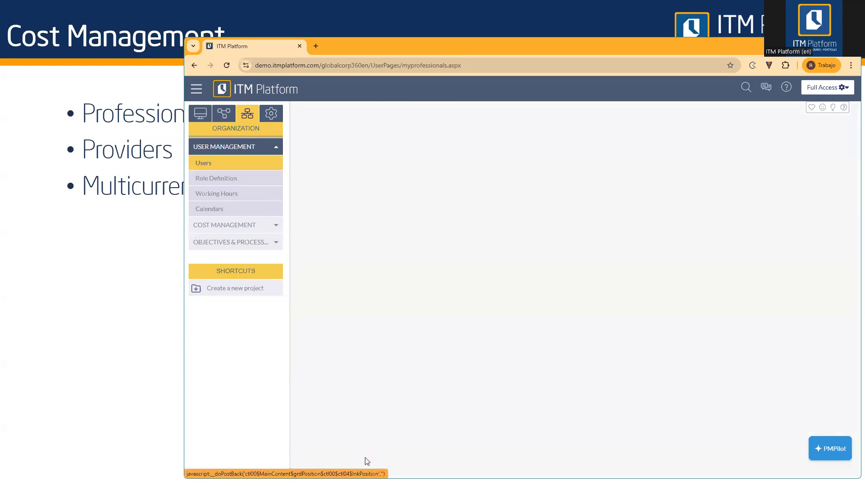
scroll(363, 369, down, 1)
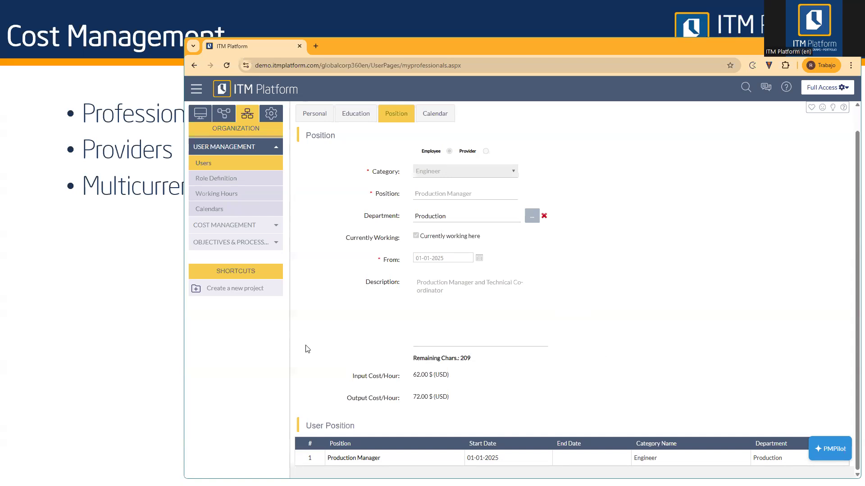
Step: Open the multicurrency settings, browse the currencies available for a new entry, and cancel the new currency form
click(227, 225)
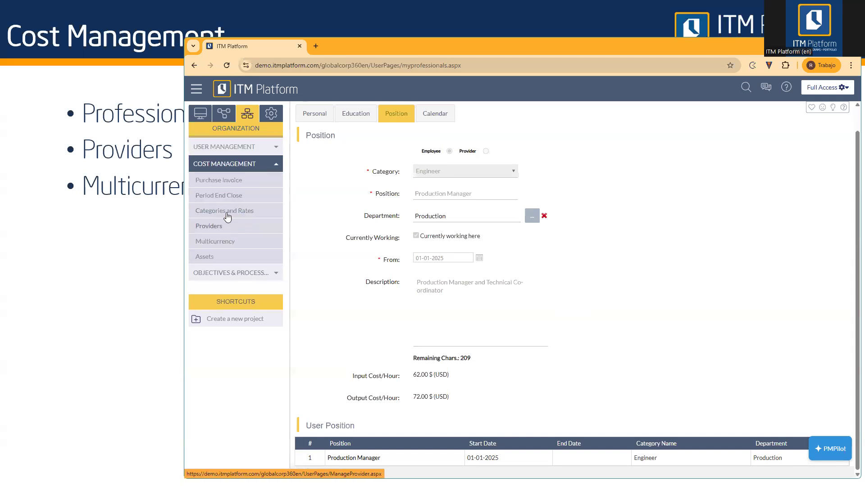
click(221, 243)
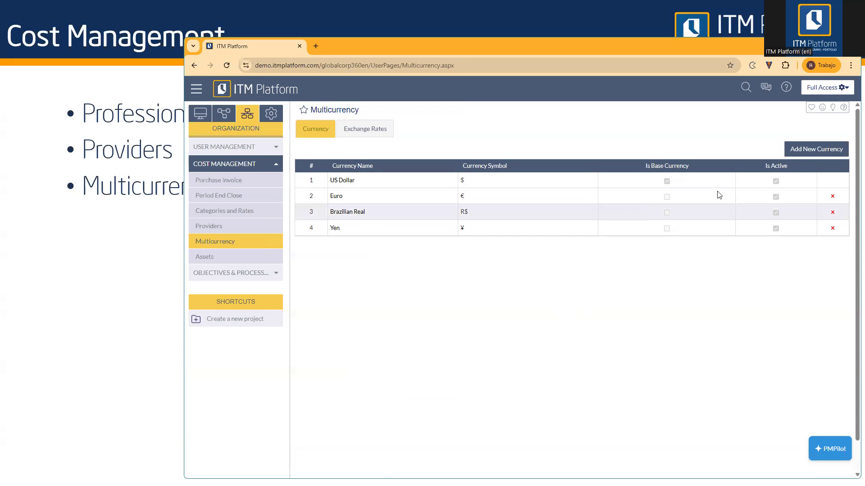
click(810, 154)
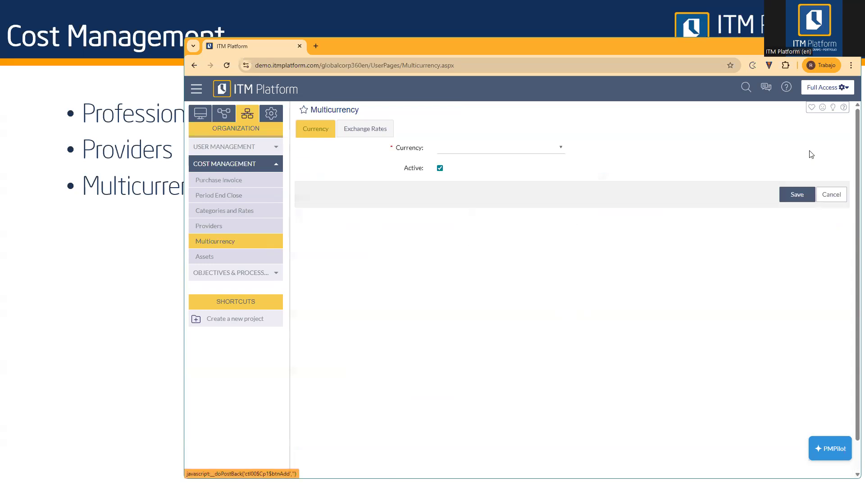
click(518, 146)
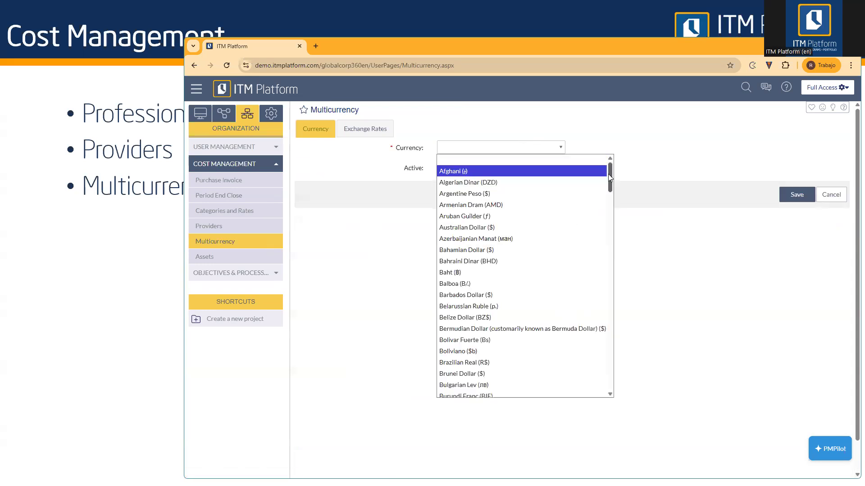
scroll(597, 348, down, 20)
scroll(600, 392, up, 18)
drag(623, 193, 623, 173)
click(725, 294)
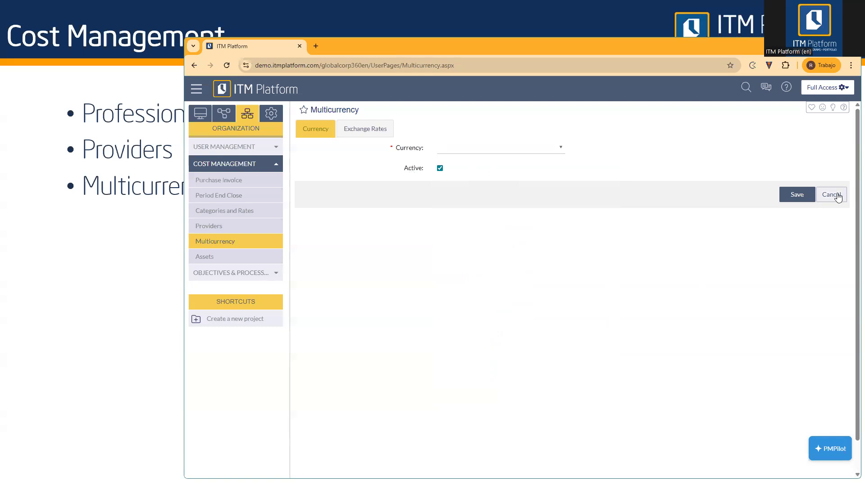
click(834, 195)
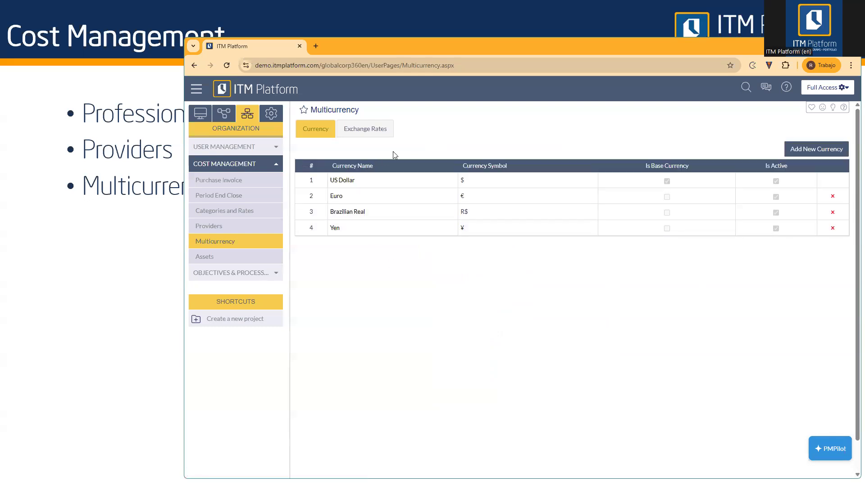
Step: Open the exchange rates, review the Euro rate's details against the US Dollar, and cancel out of the form
click(382, 136)
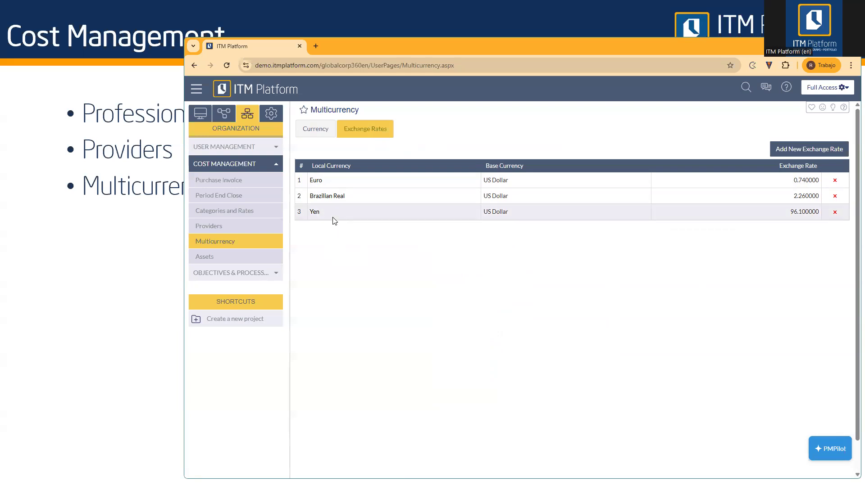
click(314, 181)
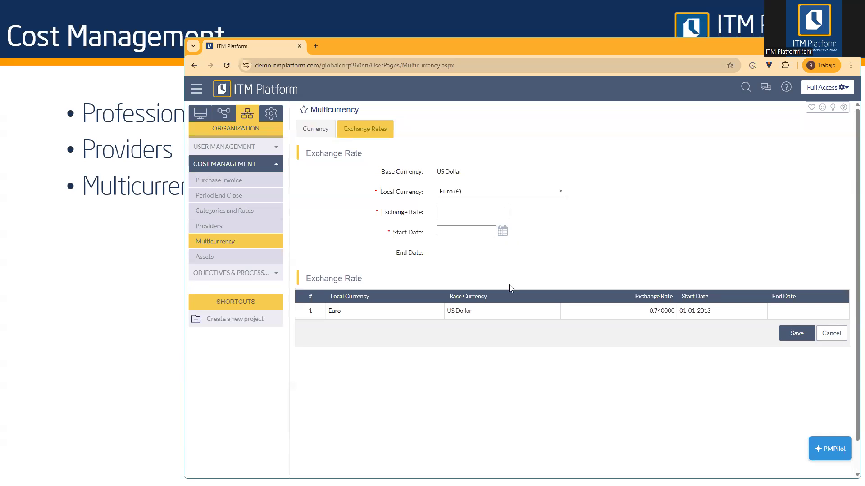
click(829, 335)
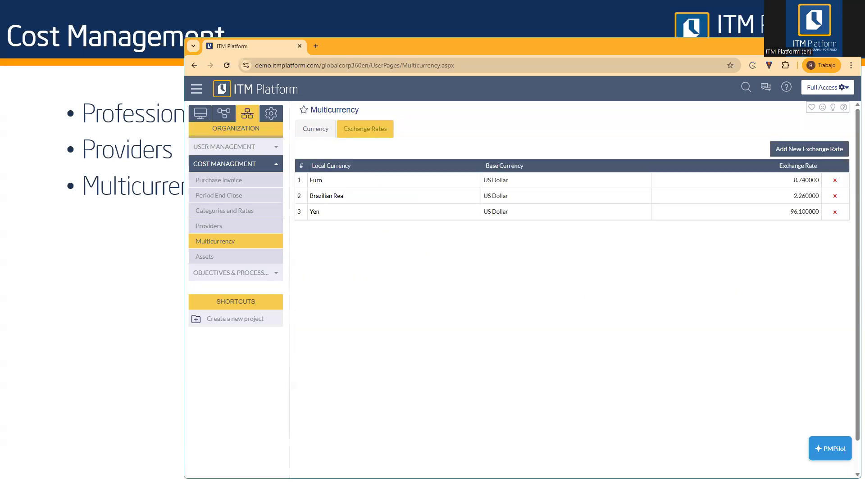
Step: Switch to the presentation, advance it to the Custom Fields slide, and return to ITM Platform
click(148, 351)
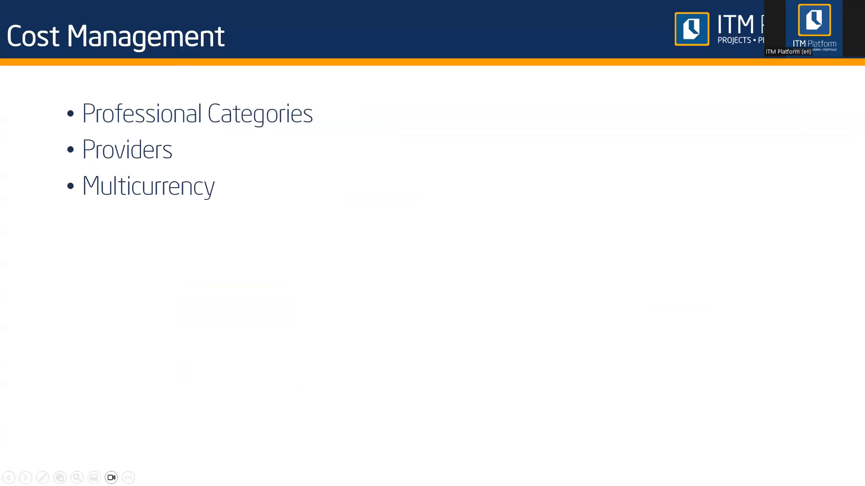
key(Right)
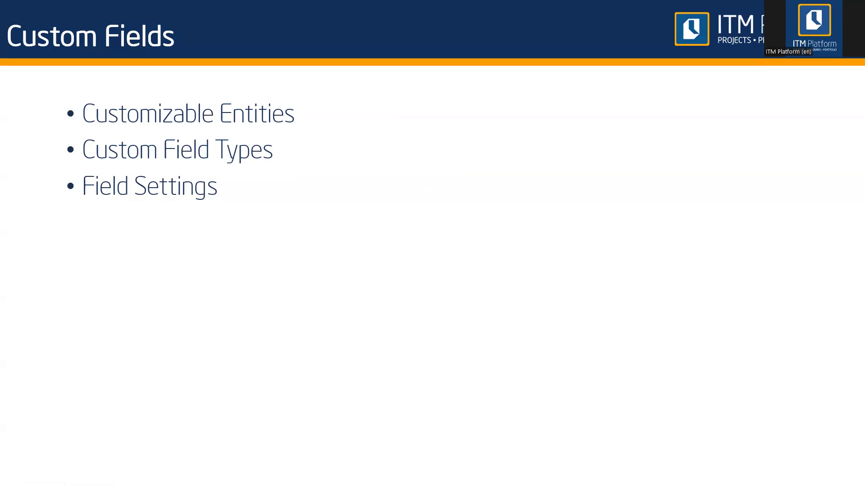
key(alt+Tab)
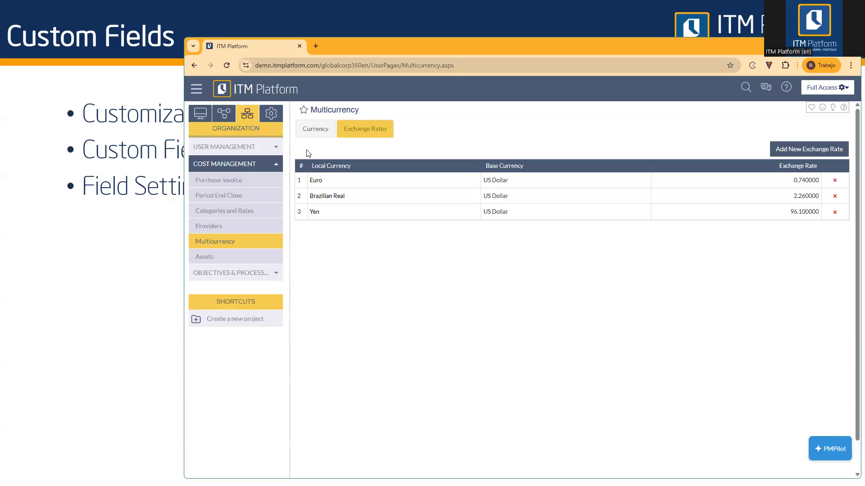
Step: Open the custom fields configuration, review the customizable entities, and show the custom fields for Projects
click(270, 116)
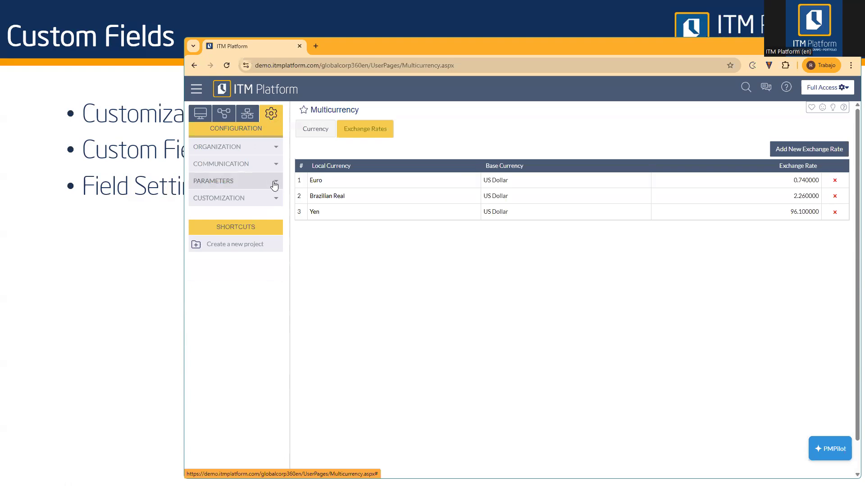
click(265, 201)
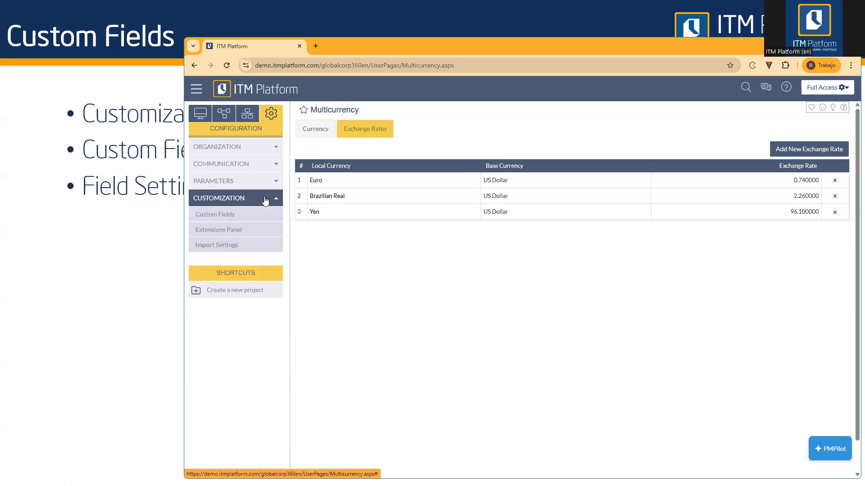
click(221, 216)
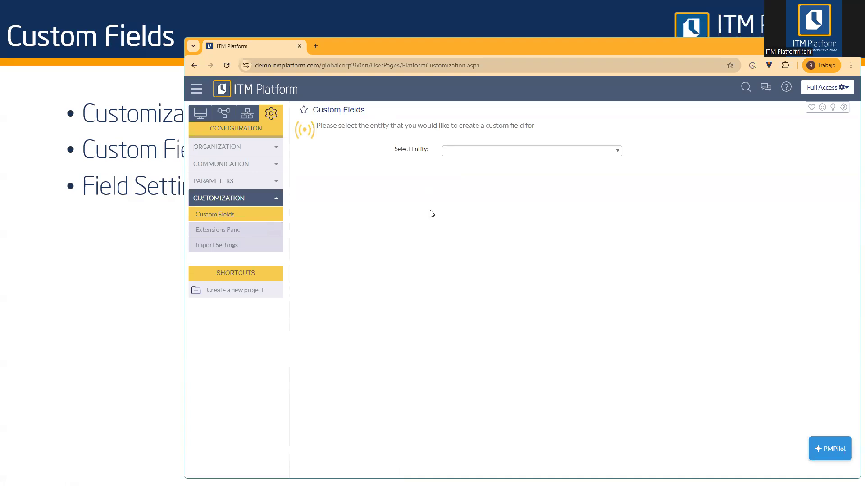
click(545, 155)
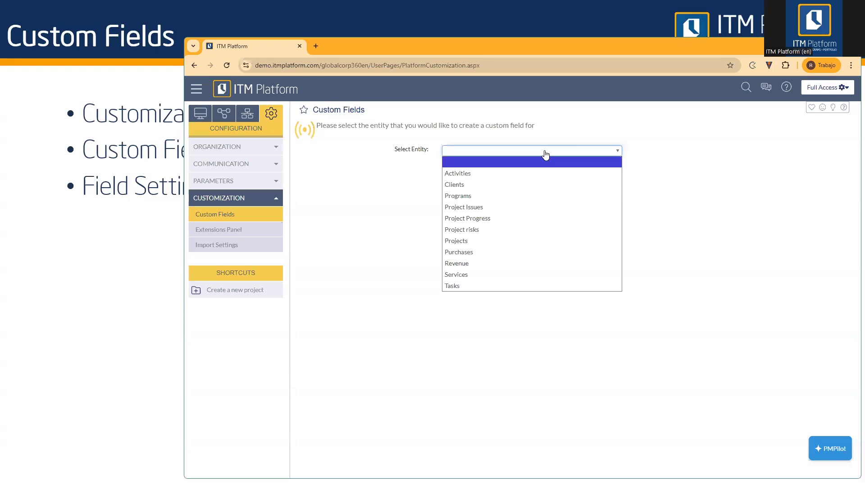
click(510, 242)
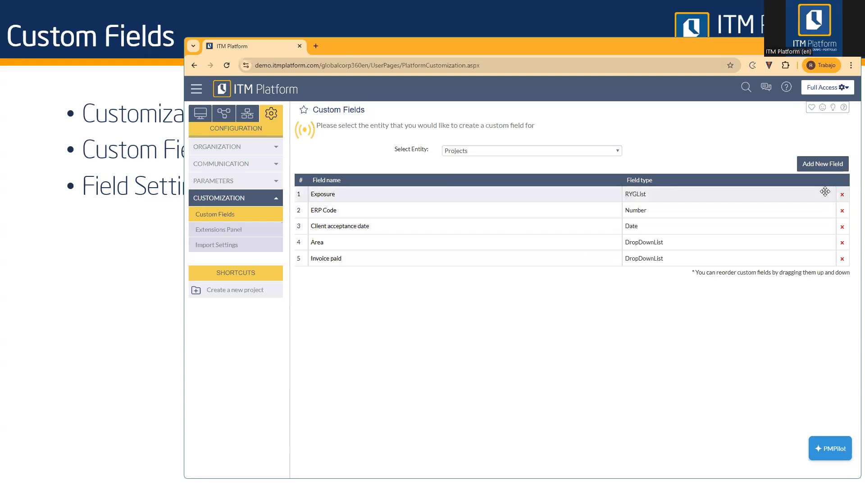
Step: Open a new custom field form for Projects, review its settings and field types, and cancel the form
click(821, 164)
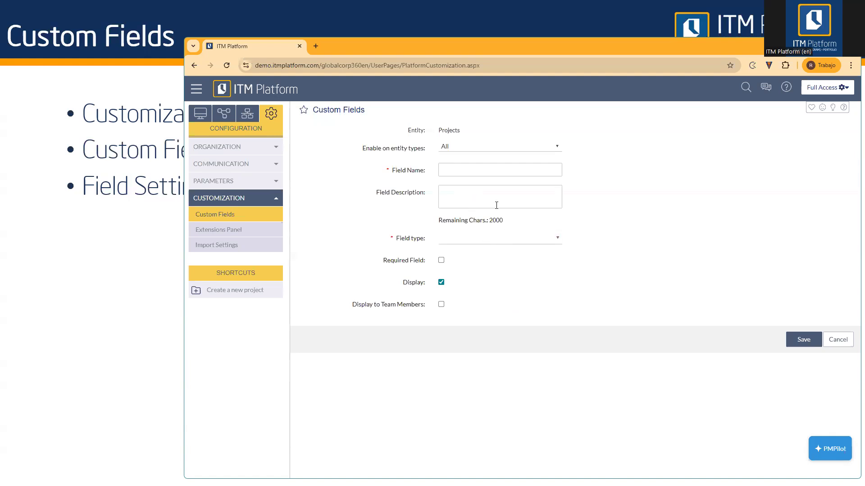
click(524, 239)
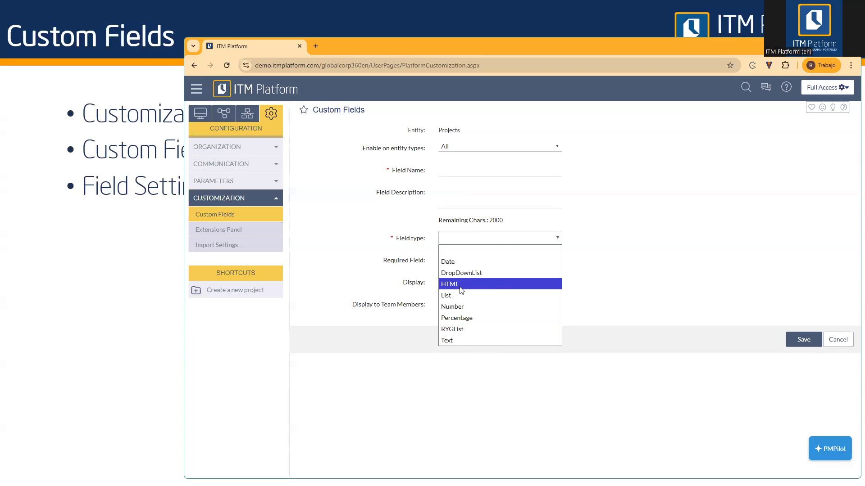
click(681, 287)
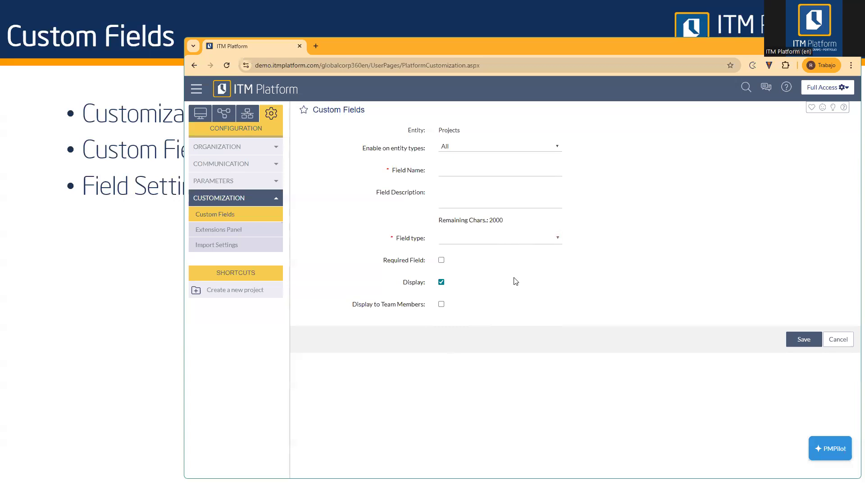
click(847, 343)
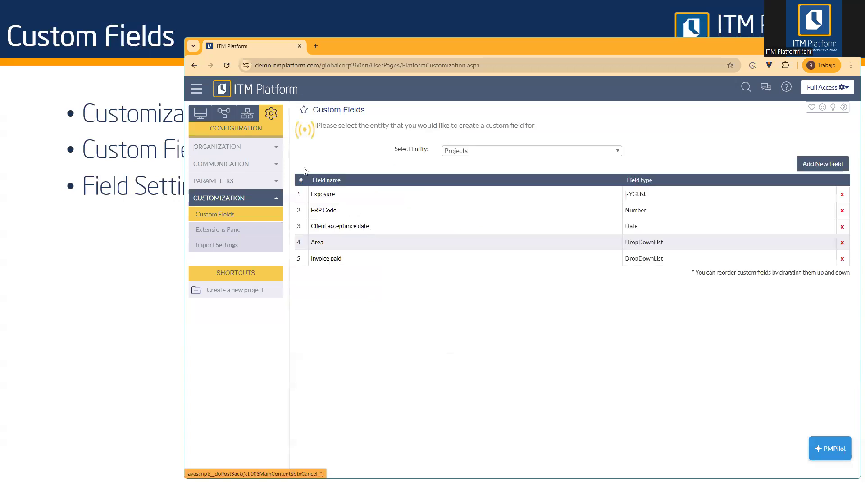
Step: Leave the custom fields page, open the New flagship product project from the project list, and review its General information
click(222, 114)
click(242, 200)
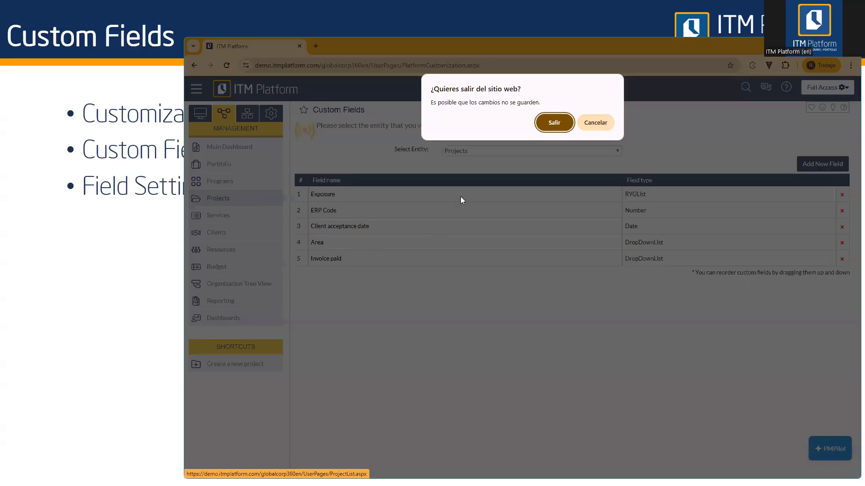
click(549, 123)
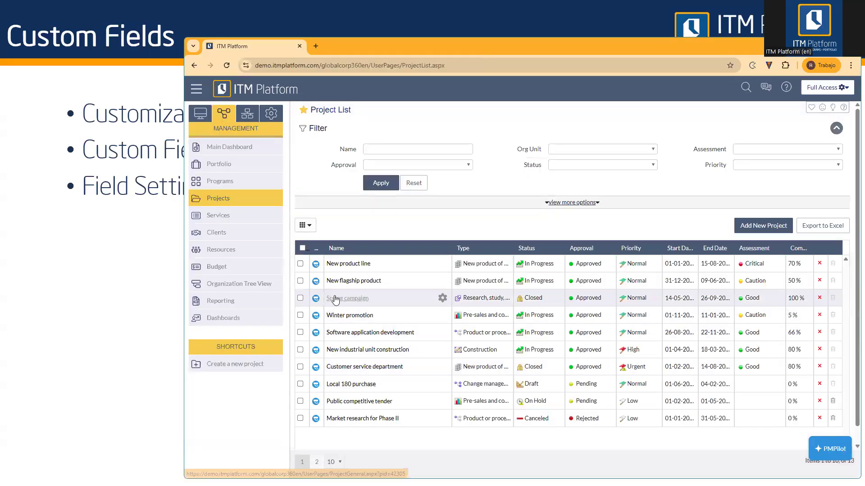
click(346, 283)
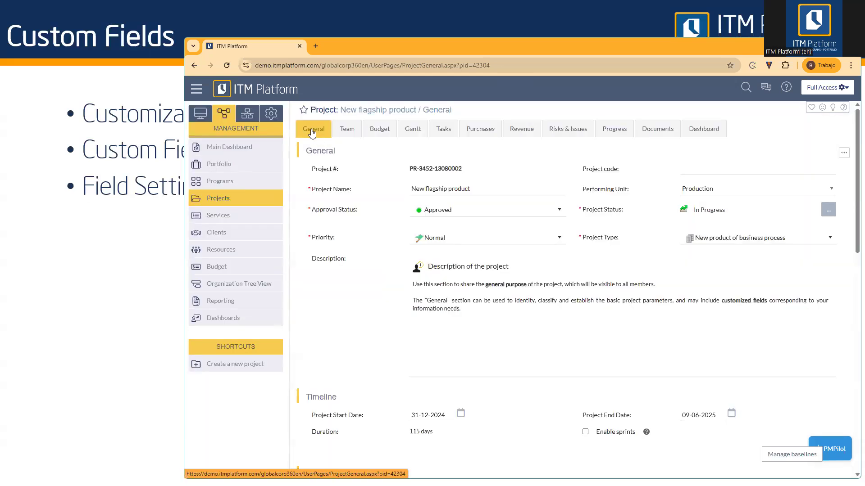
scroll(311, 180, down, 15)
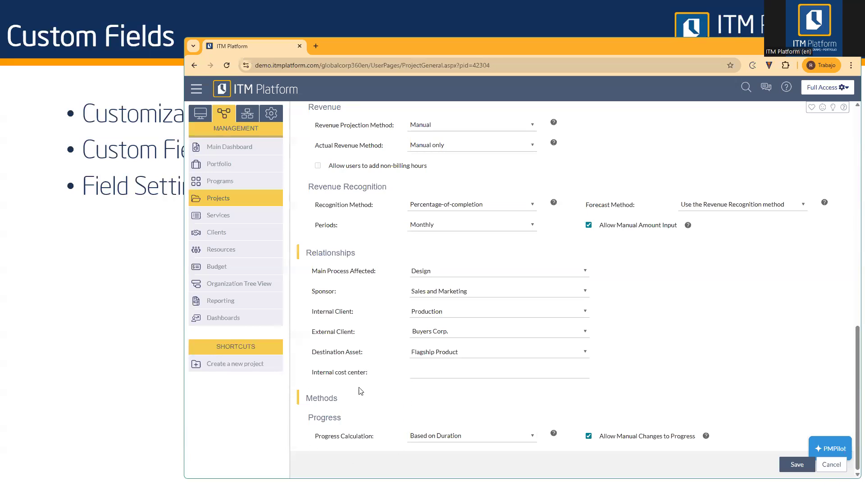
scroll(369, 371, up, 5)
scroll(369, 368, down, 5)
scroll(365, 405, up, 10)
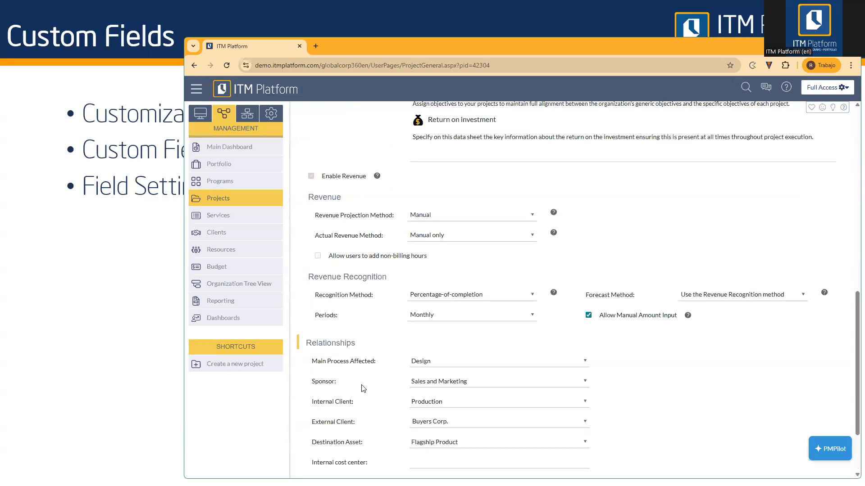
Step: Open a blank new project from the project list, review its Custom fields section, and cancel it, accepting the loss of unsaved data
click(245, 201)
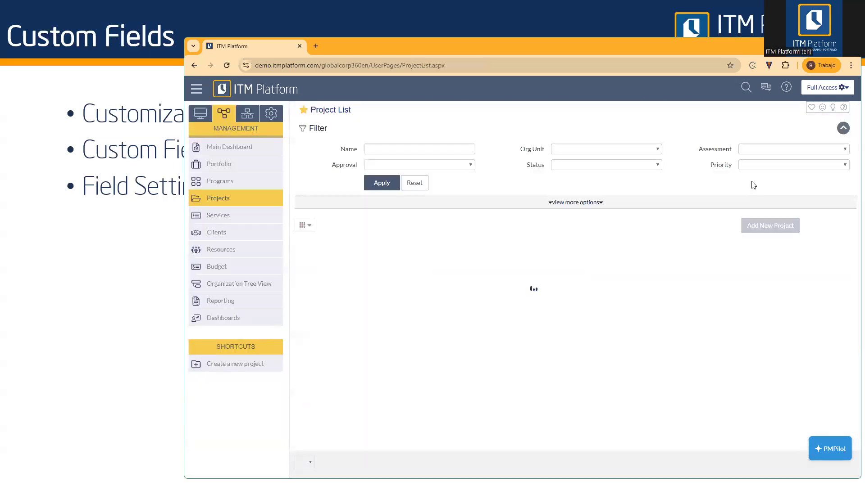
click(772, 227)
click(768, 251)
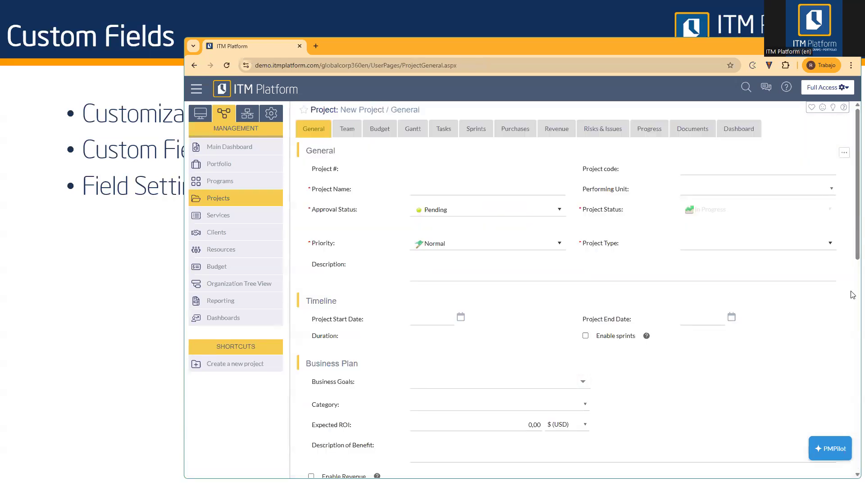
scroll(853, 296, down, 10)
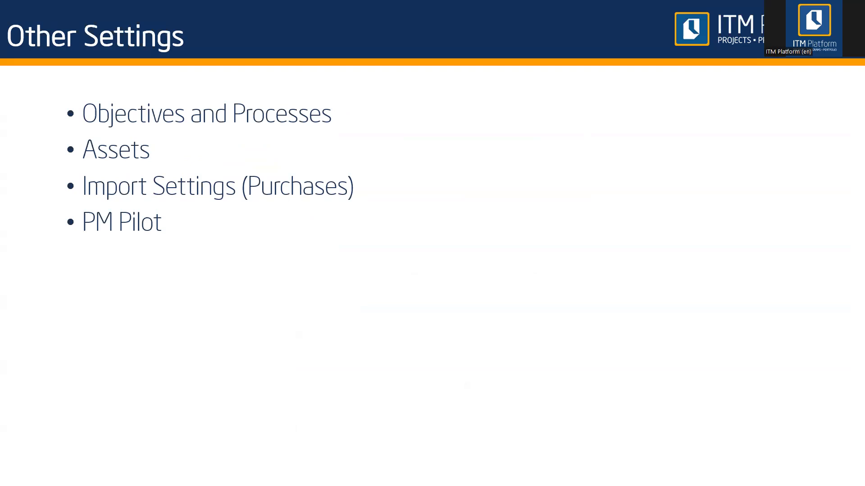
key(alt+Tab)
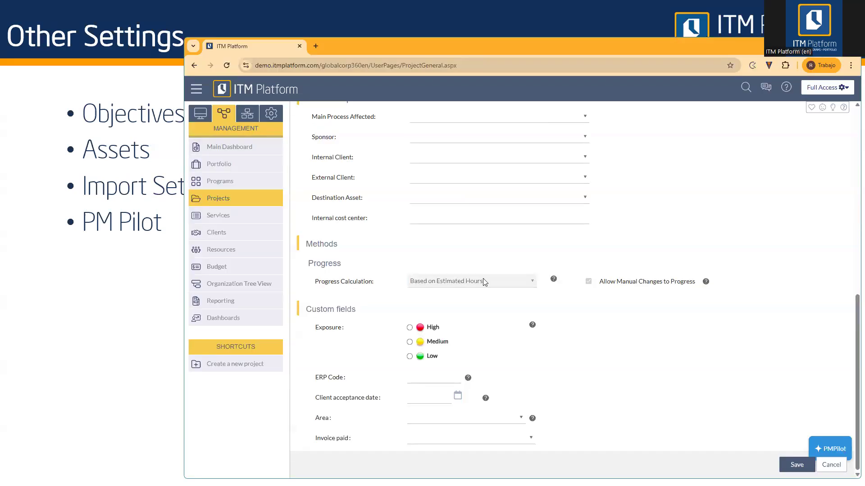
click(828, 464)
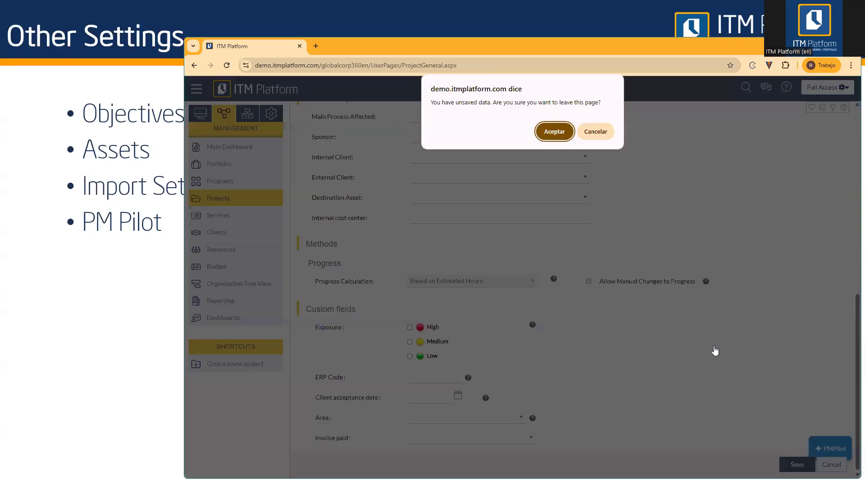
click(554, 132)
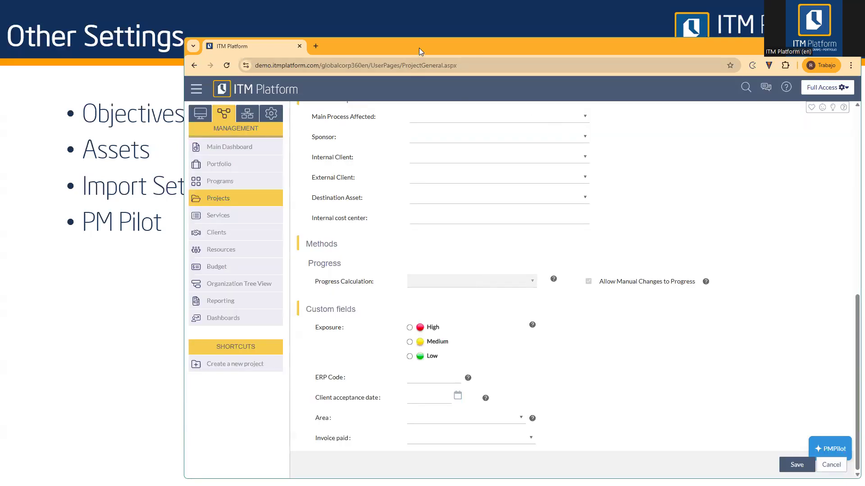
Step: Open the organization's Business Goals page under objectives and processes and review its business plan and goals
drag(418, 48, 422, 43)
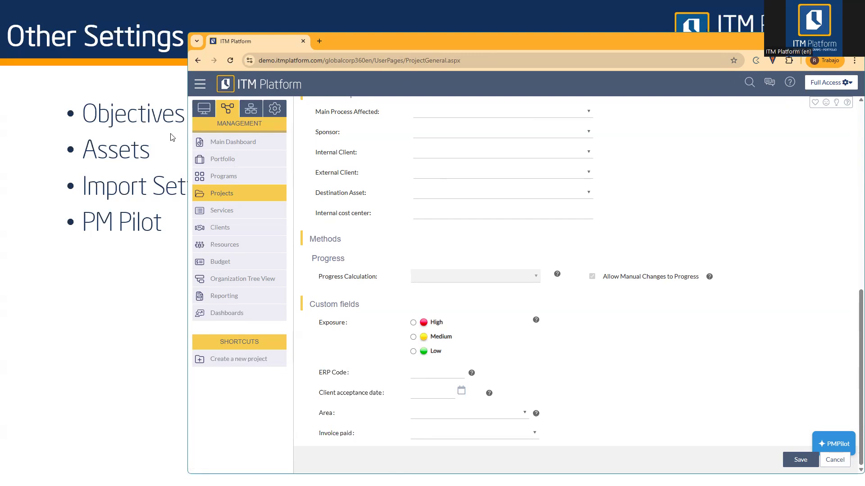
click(246, 110)
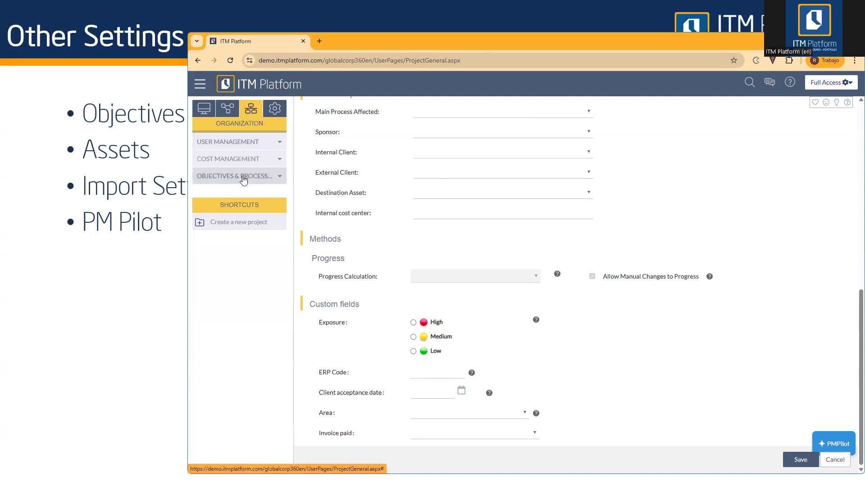
click(244, 179)
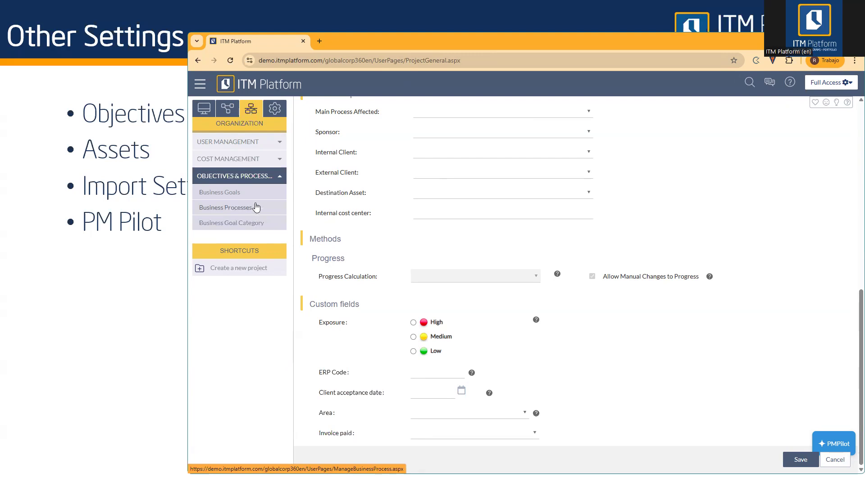
click(252, 192)
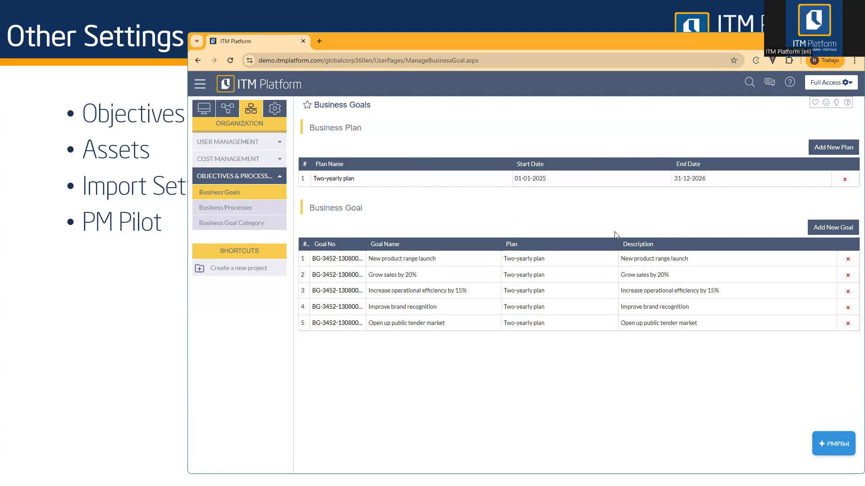
Step: Review the value chain, activities and processes on the Business Processes page, and open the Business Goal Category list
click(229, 209)
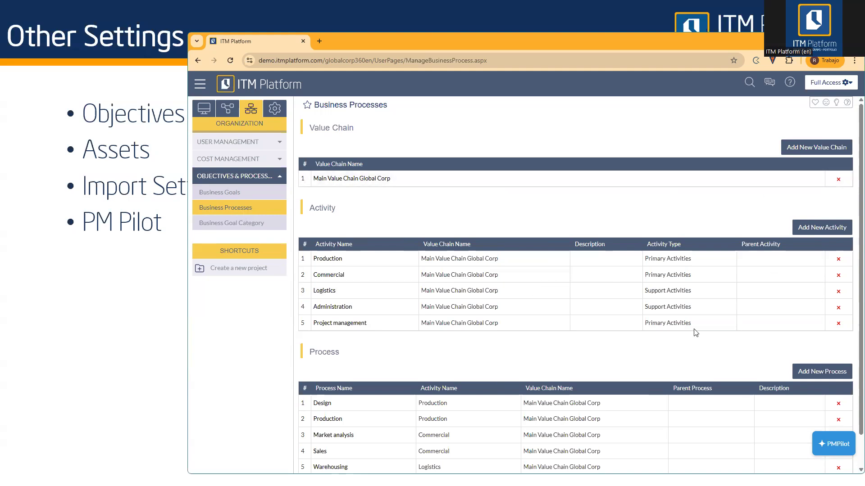
scroll(698, 375, down, 1)
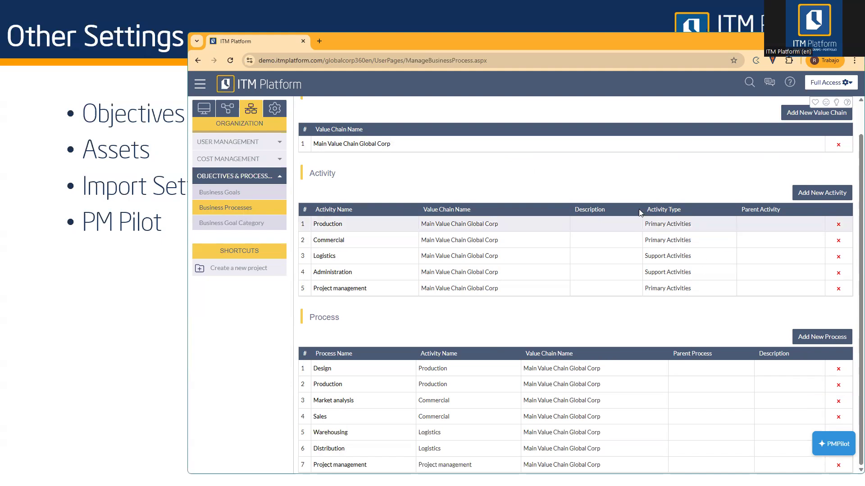
click(231, 227)
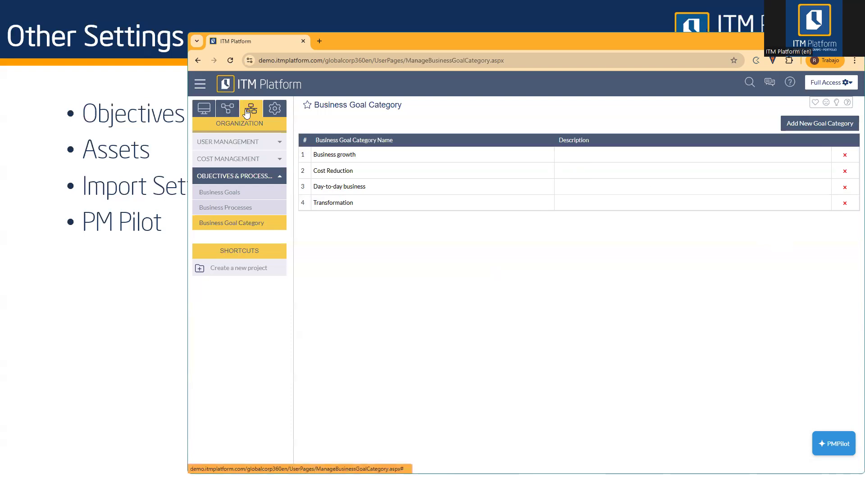
Step: Open the Assets list in the organization's cost management area and review the assets and their types
click(251, 162)
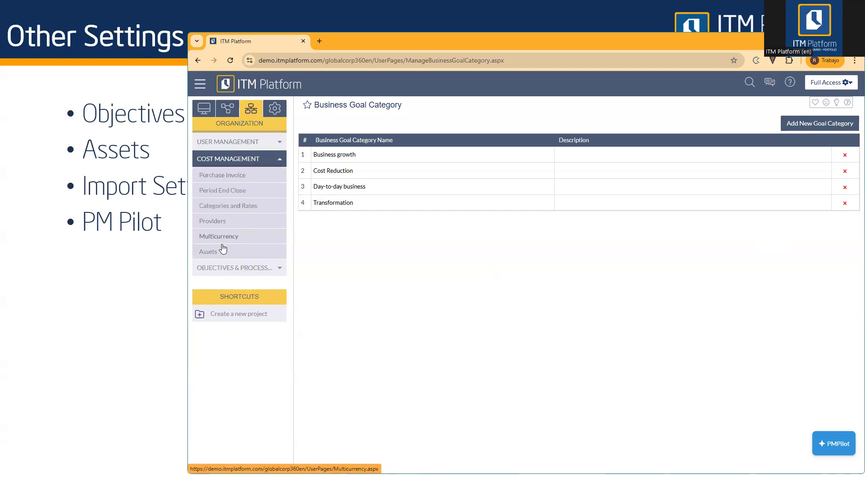
click(214, 254)
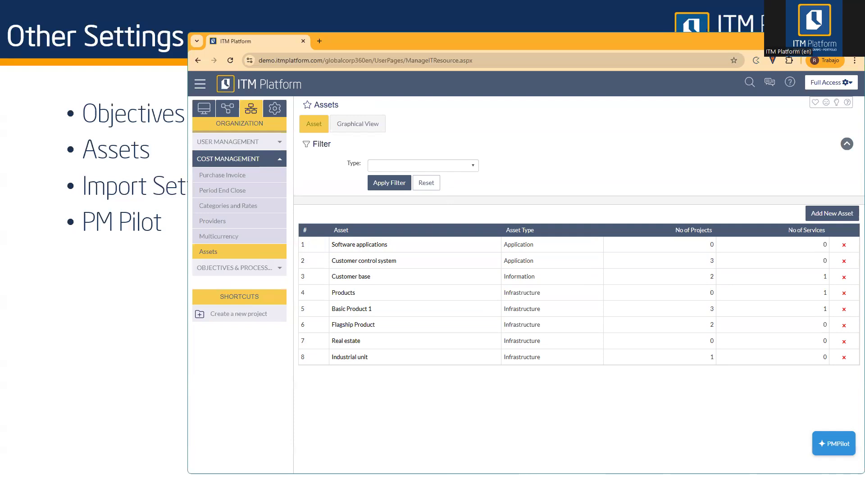
key(alt+Tab)
Step: Open the purchases of the New flagship product project, view the CSV import options, and close them without choosing one
click(223, 108)
click(222, 192)
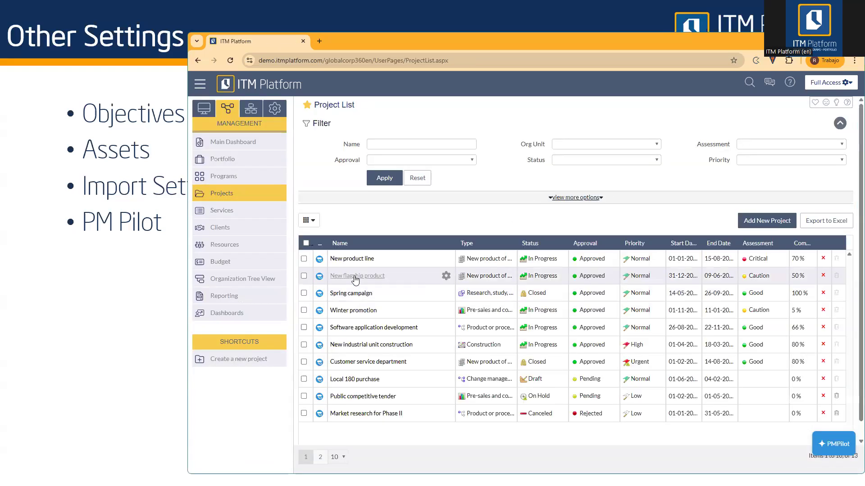
click(356, 277)
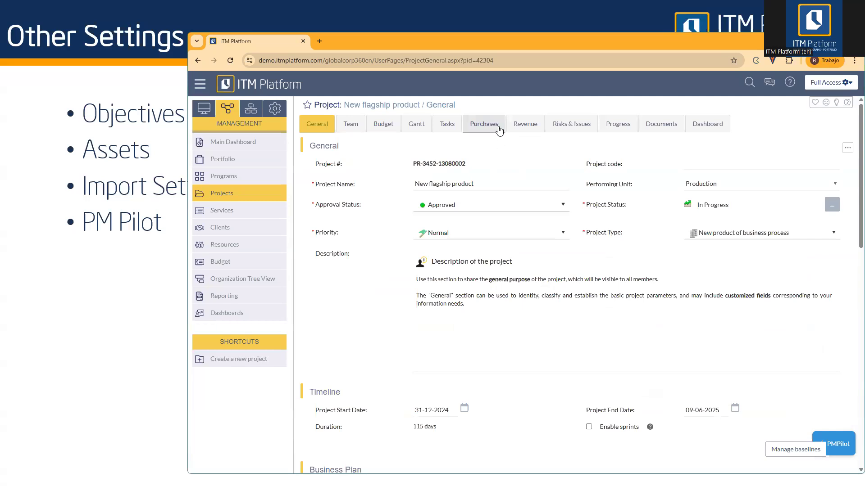
click(499, 130)
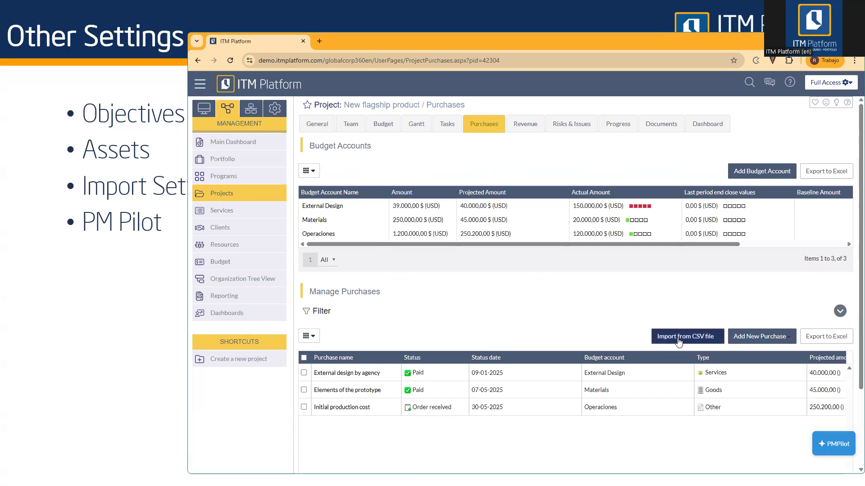
click(699, 342)
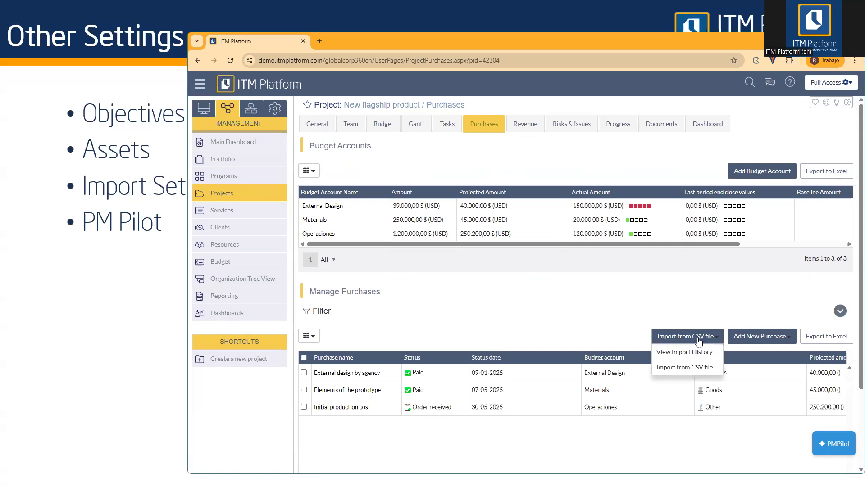
click(697, 321)
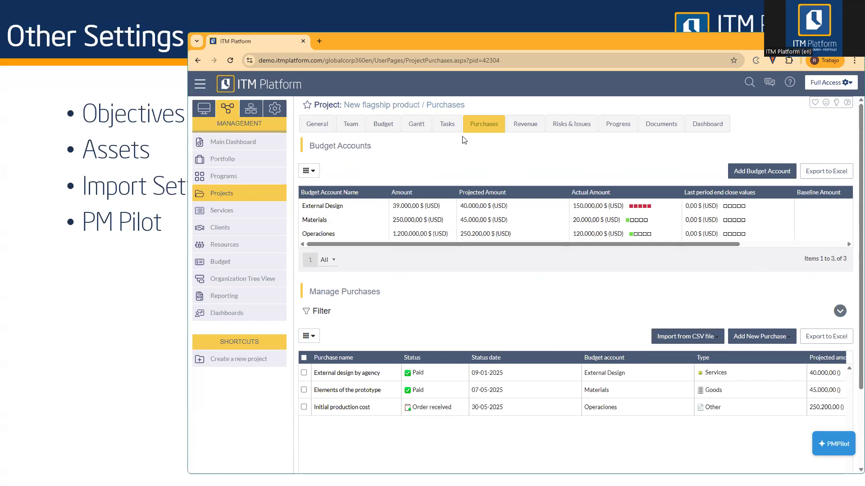
Step: Open the Import Settings configuration under customization and review the purchase field mapping and import options
click(270, 113)
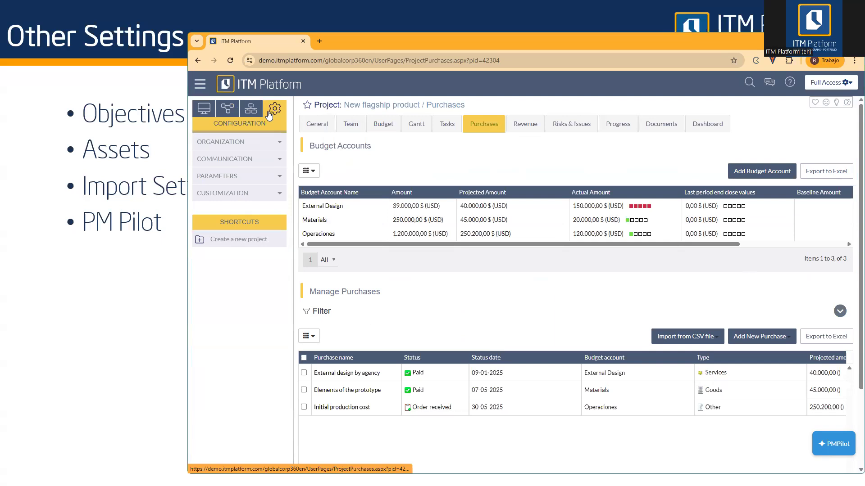
click(277, 195)
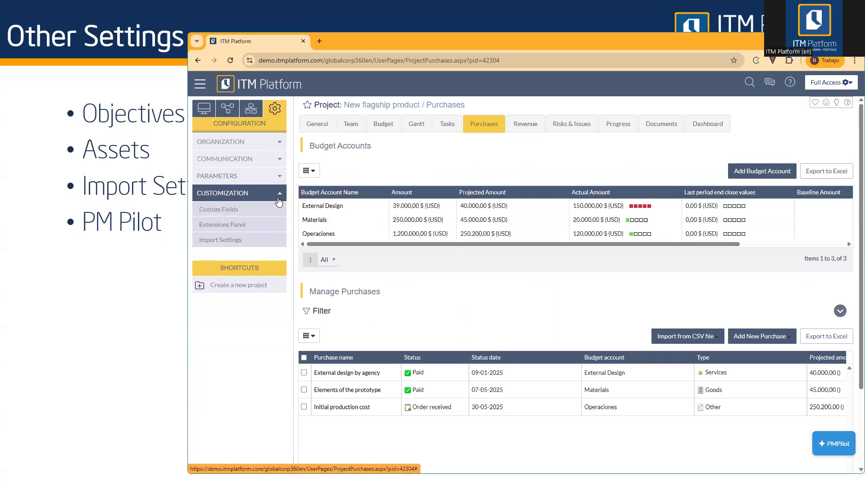
click(222, 246)
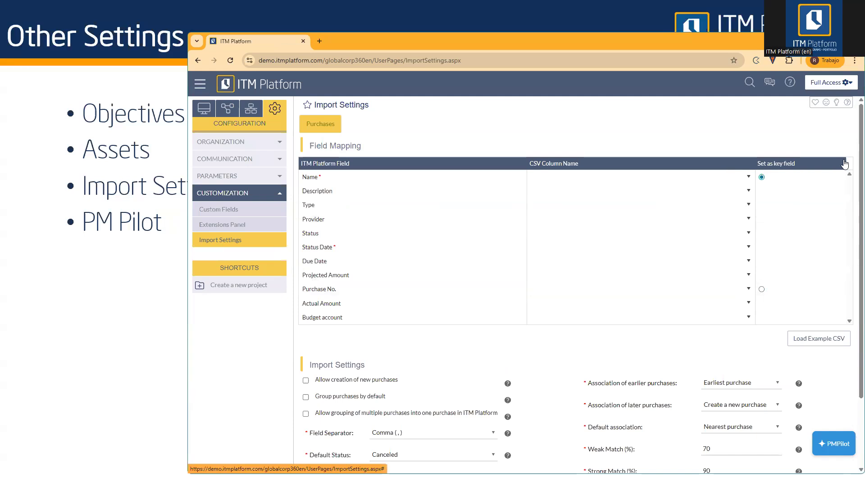
scroll(853, 194, down, 2)
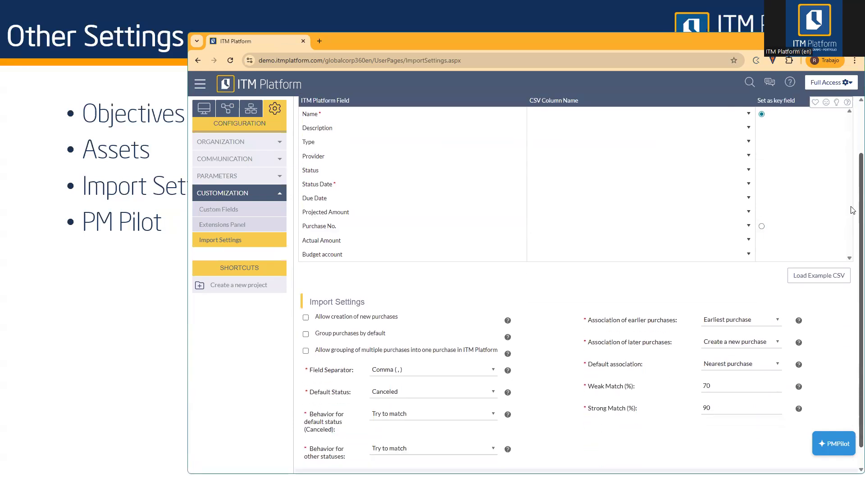
scroll(852, 227, up, 1)
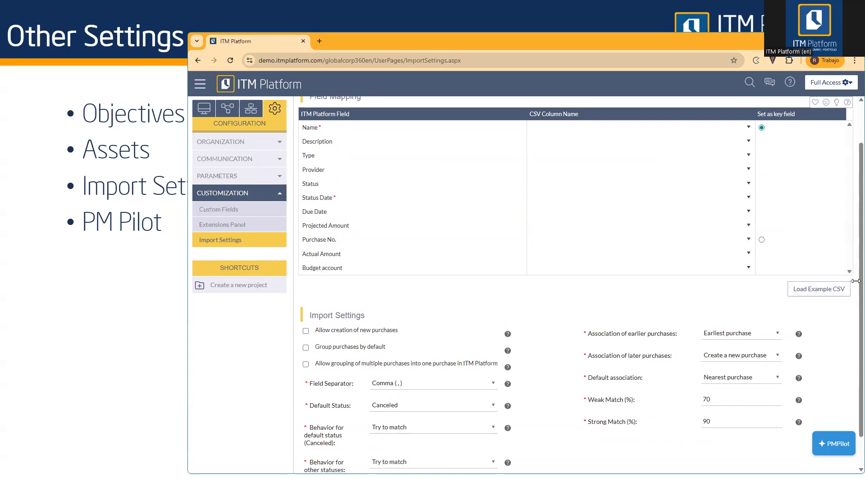
scroll(853, 262, up, 1)
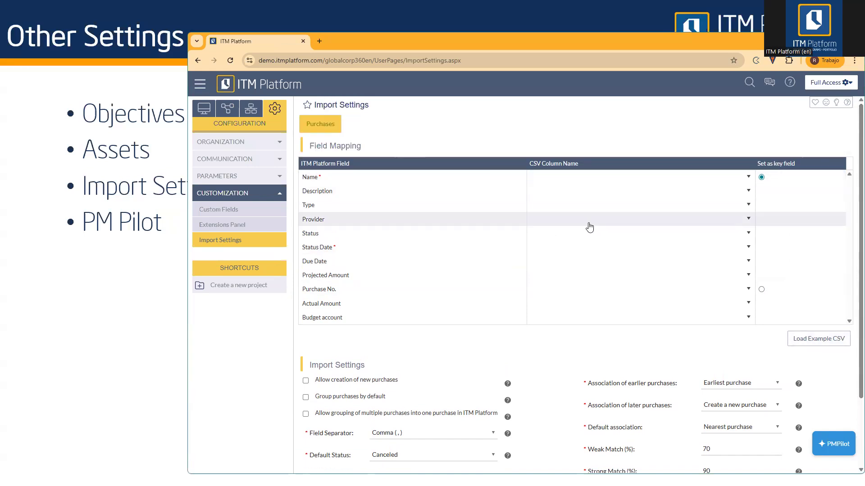
Step: Inspect the CSV column choices for the Description field in the field mapping and close the list without selecting anything
click(637, 193)
click(747, 196)
click(747, 197)
click(747, 197)
click(747, 197)
click(747, 197)
click(747, 196)
click(747, 197)
click(747, 197)
click(747, 197)
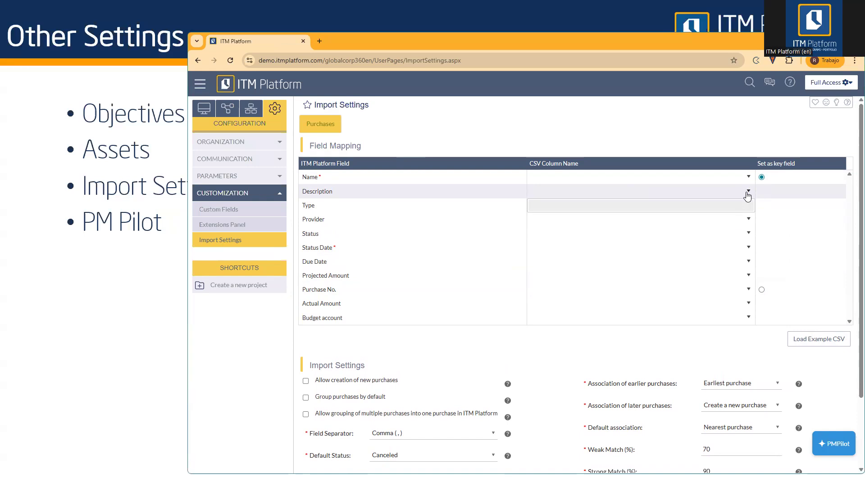
click(747, 197)
click(675, 126)
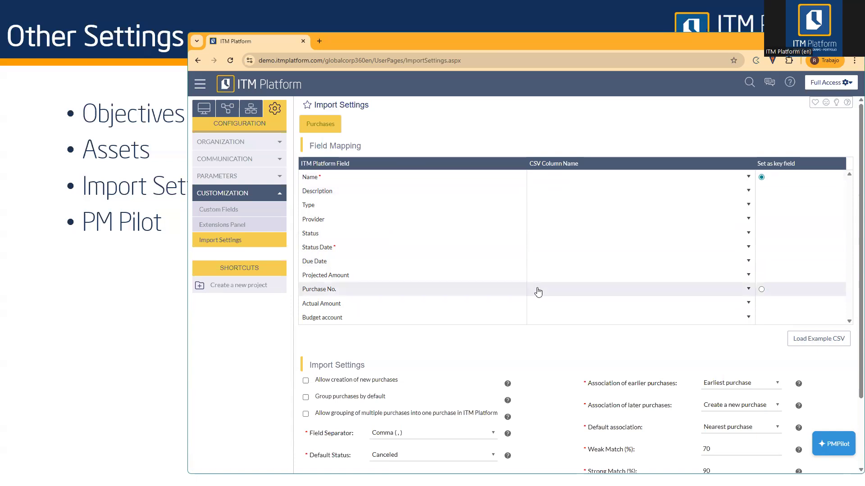
Step: Review the purchase import options, show the available field separators, and close the list without changing the selection
scroll(548, 342, down, 2)
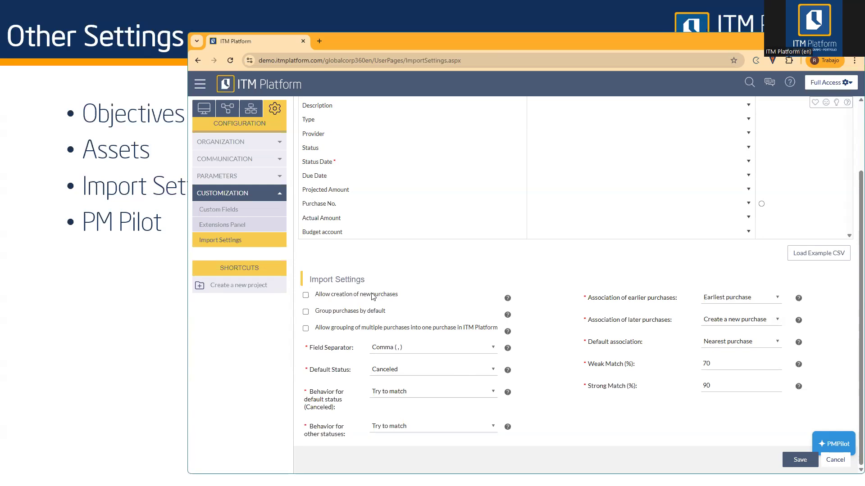
click(421, 353)
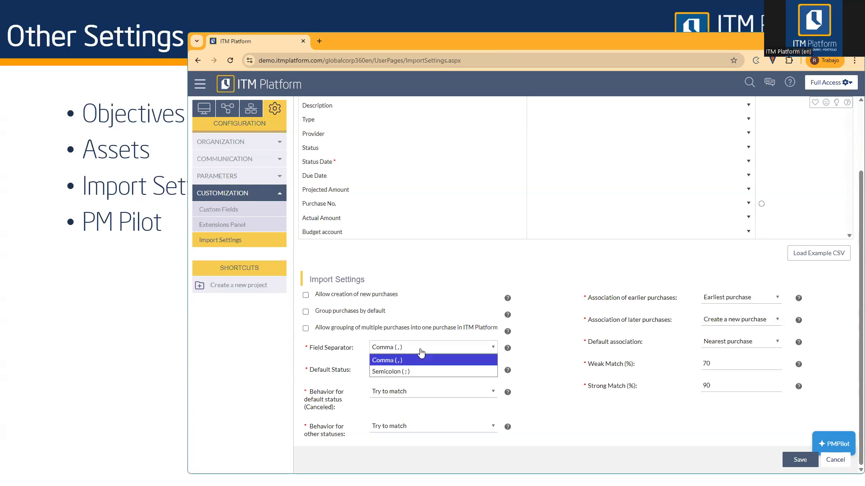
click(550, 384)
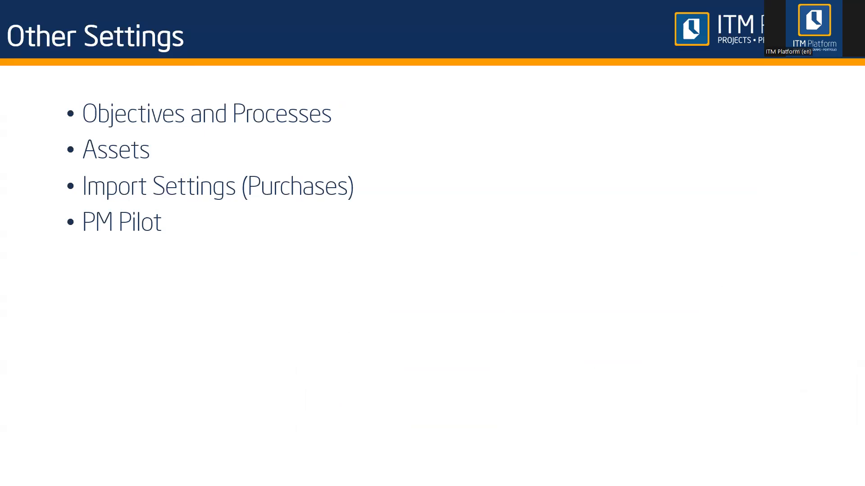
Step: Switch from the slides back to ITM Platform, go to the personal Home page, and open the PMPilot assistant
key(alt+Tab)
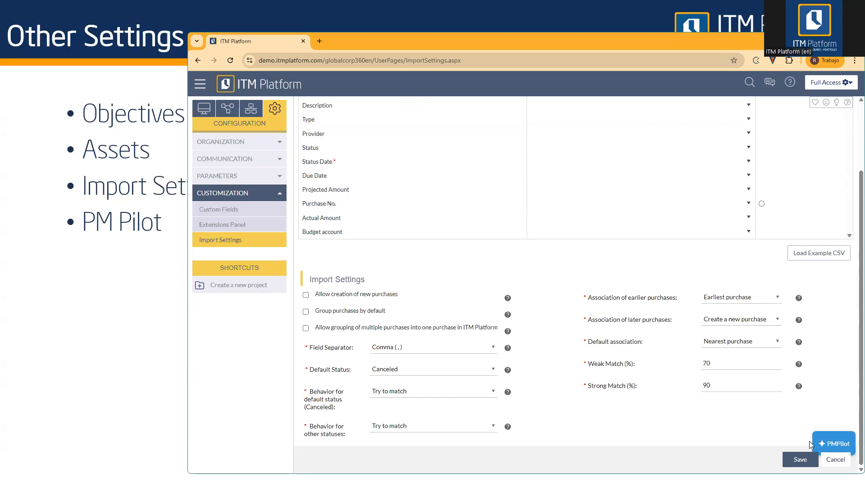
scroll(378, 202, up, 3)
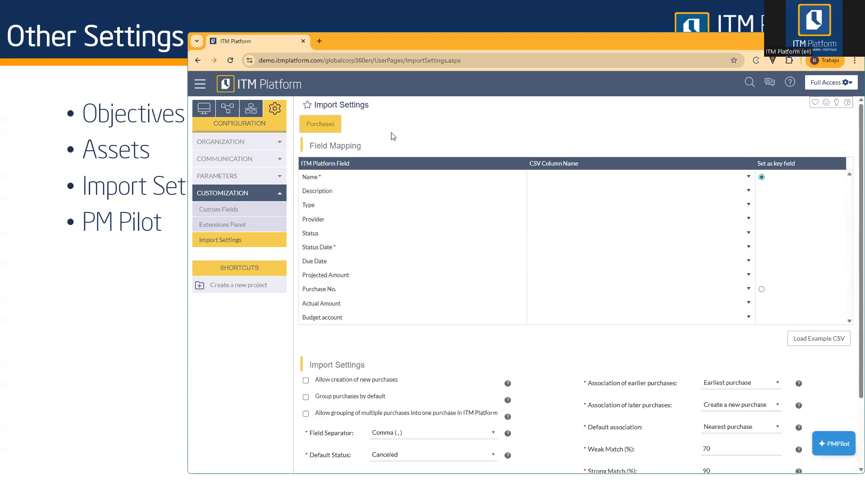
click(207, 116)
click(211, 144)
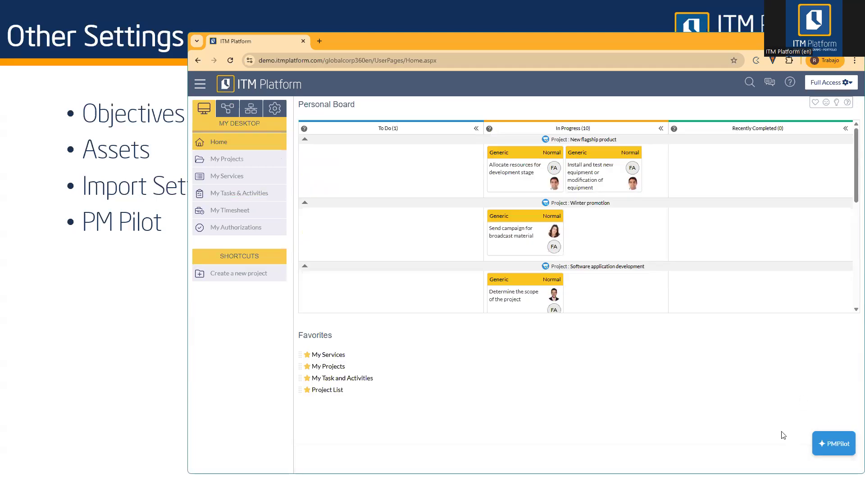
click(832, 446)
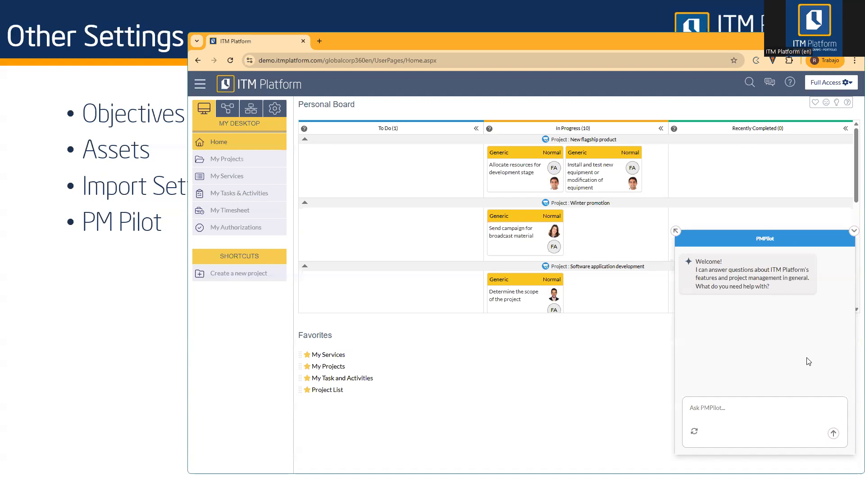
Step: Ask PMPilot "How can I configure Custom Fields for my Projects?" and enlarge the chat window
click(770, 402)
text(How can I configure Custom Fields for my Projects?)
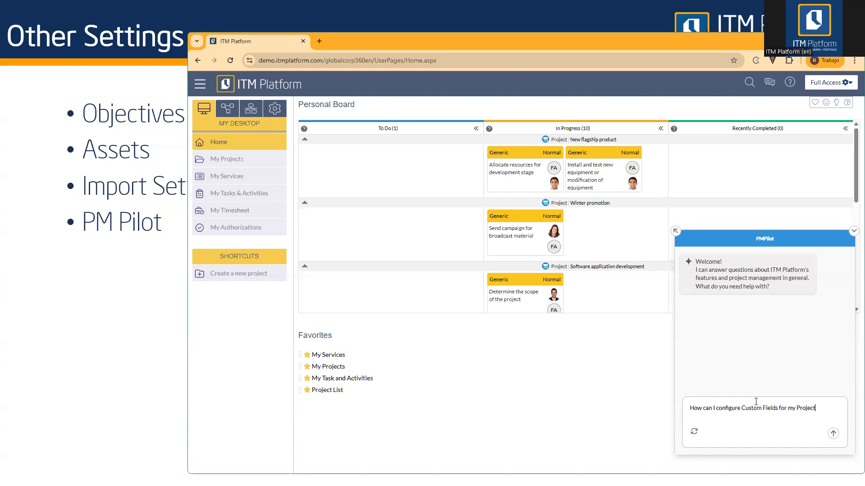
key(Return)
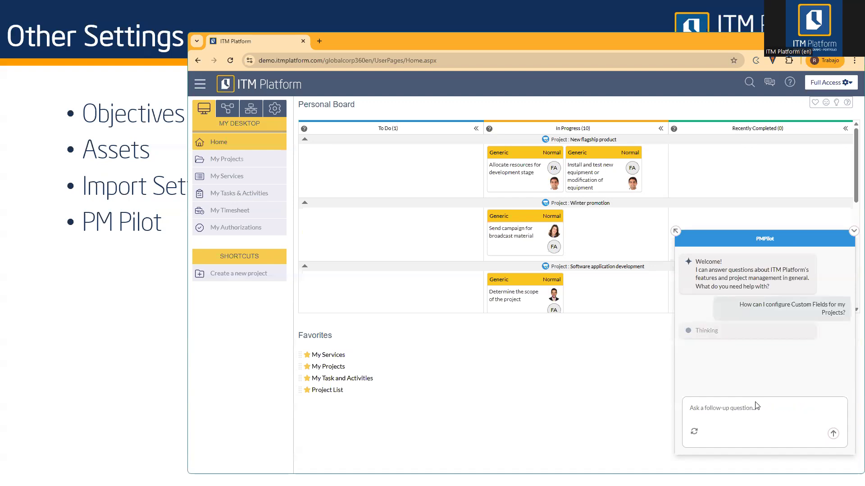
click(676, 232)
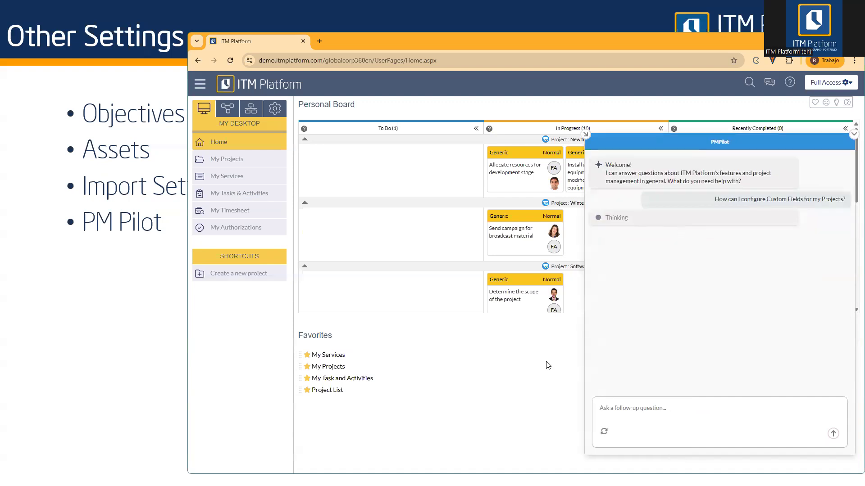